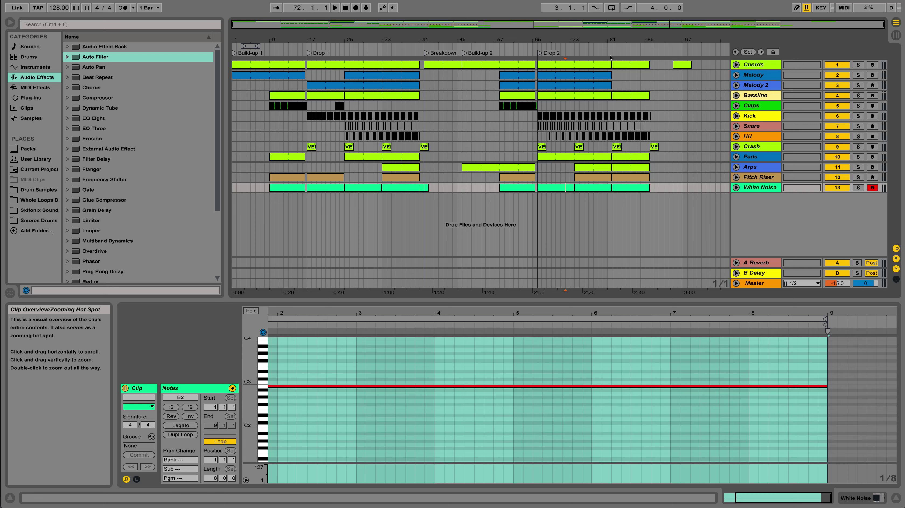
# Duplicate the Chords track so a second identical Chords track sits below it
pyautogui.rightClick(754, 64)
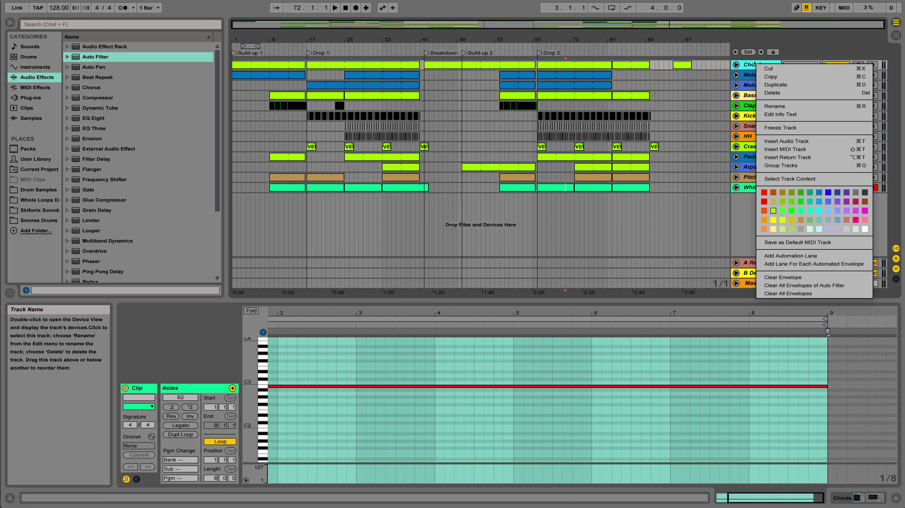
pyautogui.click(764, 84)
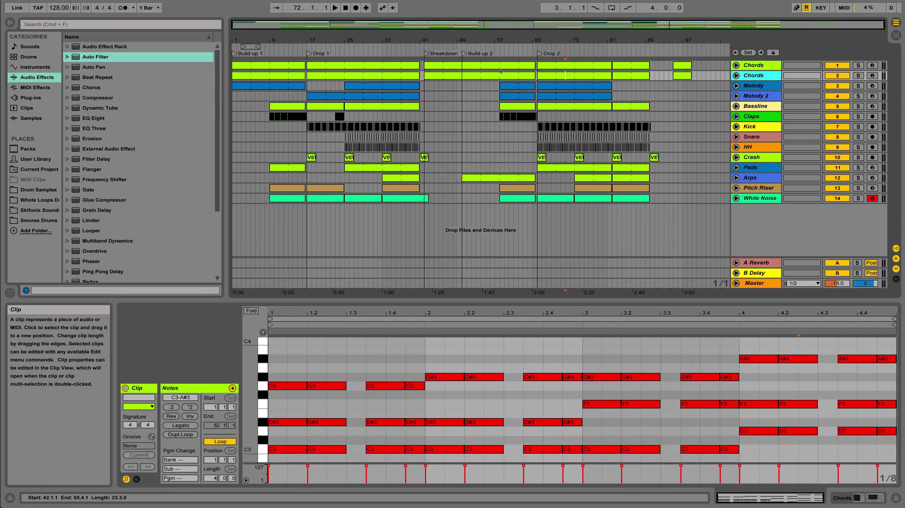
pyautogui.click(274, 69)
pyautogui.click(388, 64)
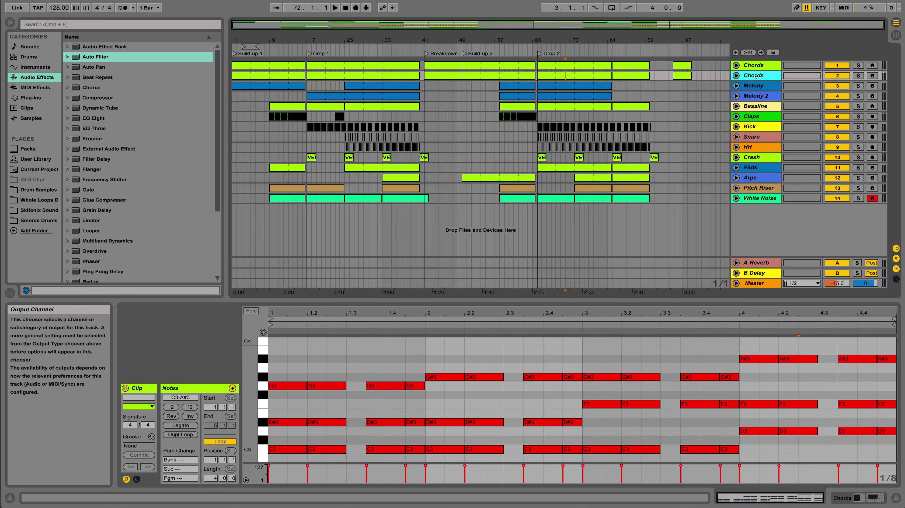
pyautogui.click(736, 75)
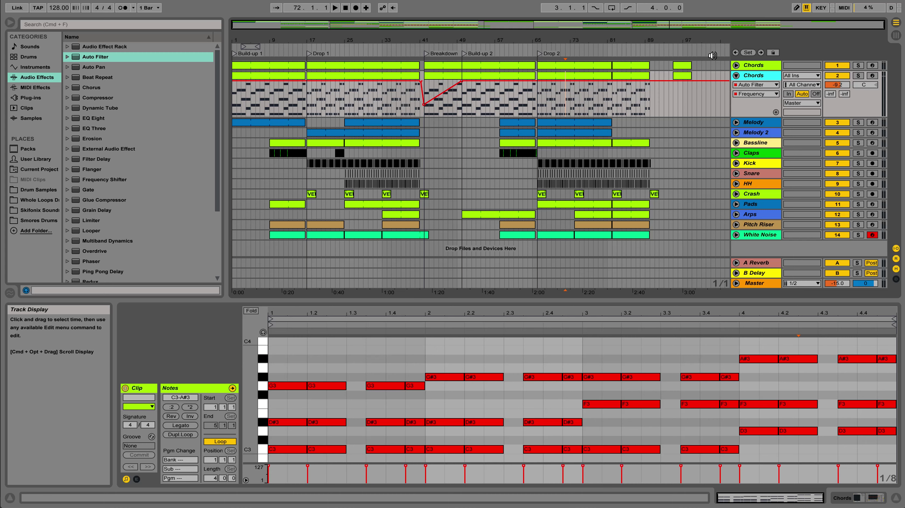
pyautogui.click(736, 75)
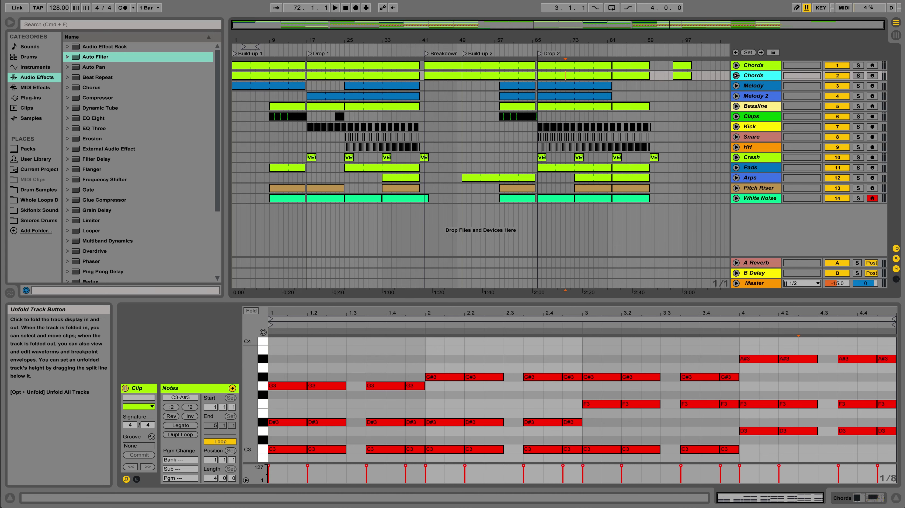
# Pan the original Chords track to 50L and the duplicate Chords track to 50R
pyautogui.click(736, 76)
pyautogui.click(736, 66)
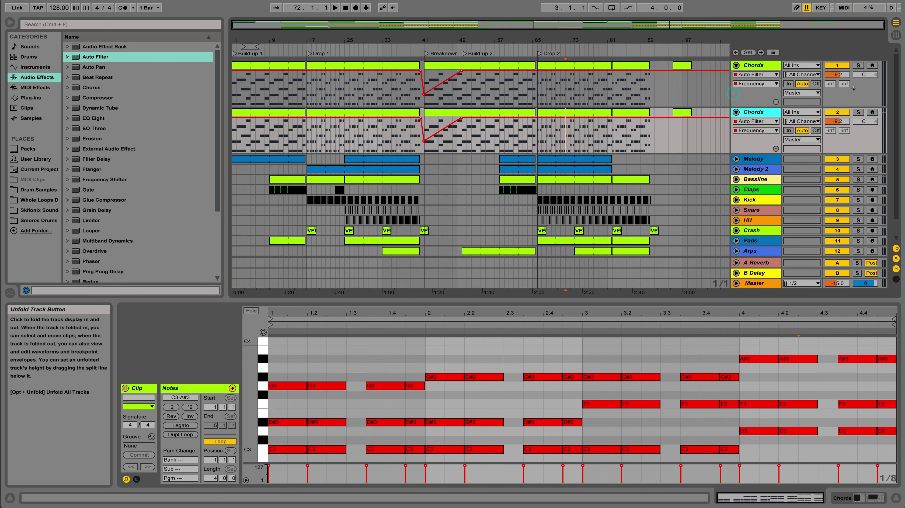
pyautogui.moveTo(863, 73); pyautogui.dragTo(863, 107)
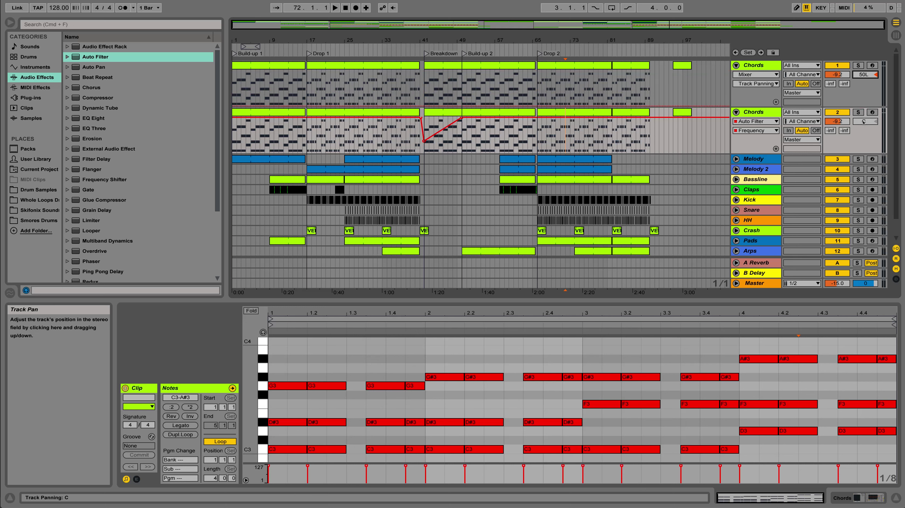
pyautogui.moveTo(863, 122); pyautogui.dragTo(864, 89)
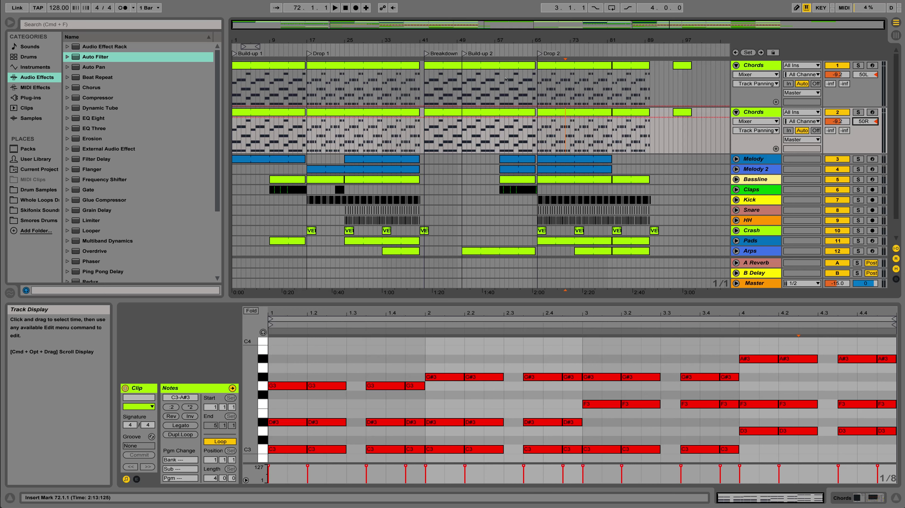
# Fold both Chords tracks and duplicate the second one into a third Chords track
pyautogui.click(736, 65)
pyautogui.click(735, 76)
pyautogui.rightClick(753, 75)
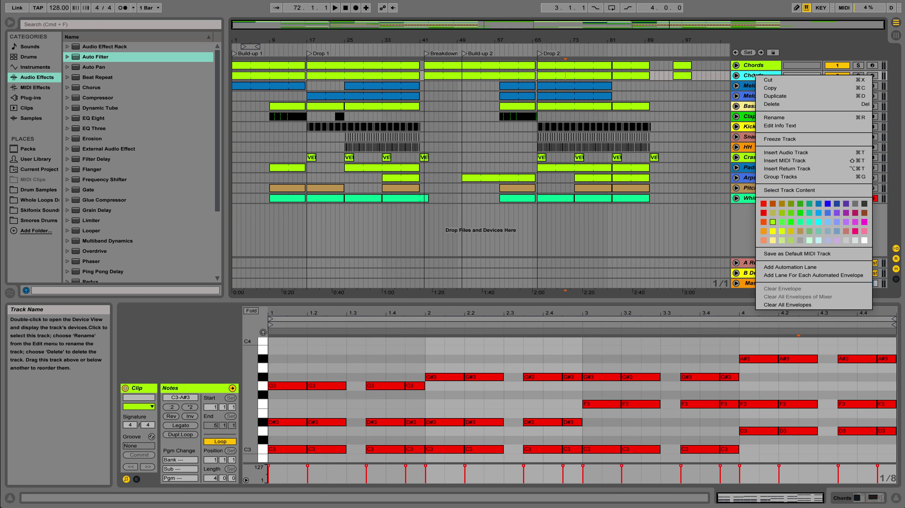
pyautogui.click(775, 95)
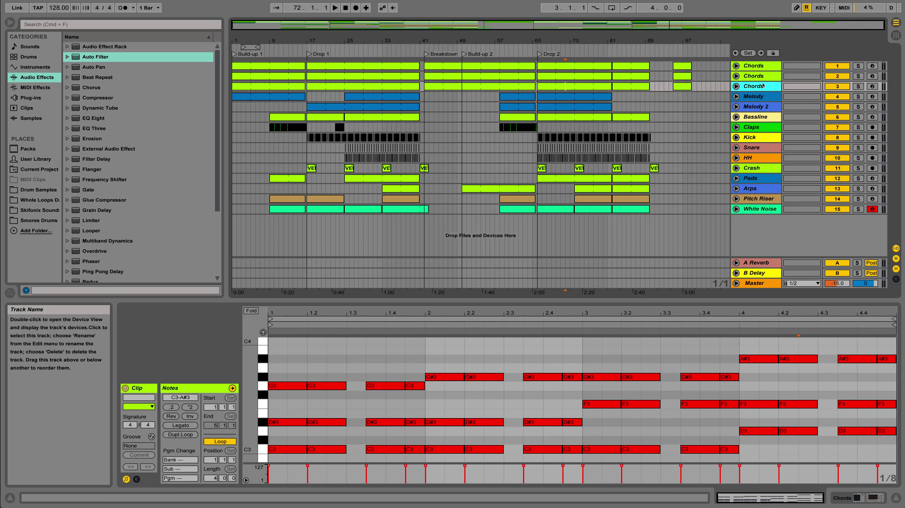
# Colour the third Chords track and its clips from bar 5 to 101 red
pyautogui.rightClick(763, 86)
pyautogui.click(772, 224)
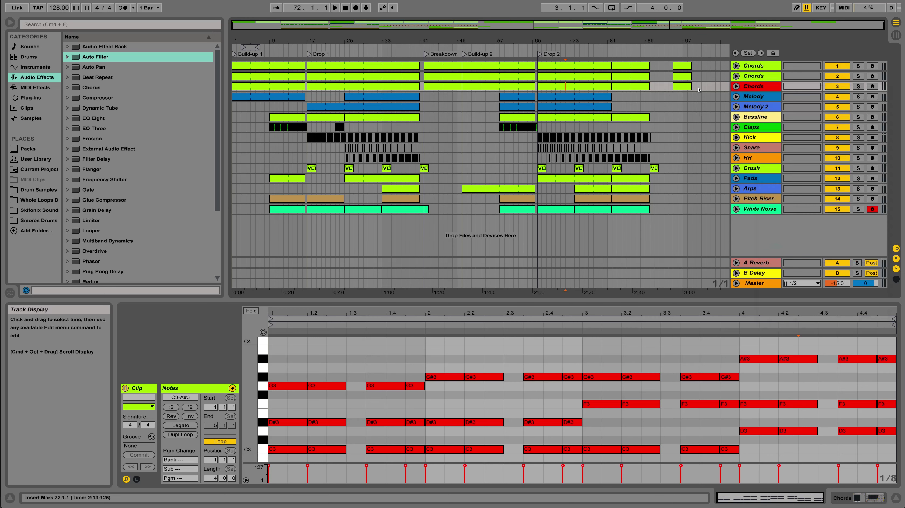
pyautogui.moveTo(699, 90); pyautogui.dragTo(307, 100)
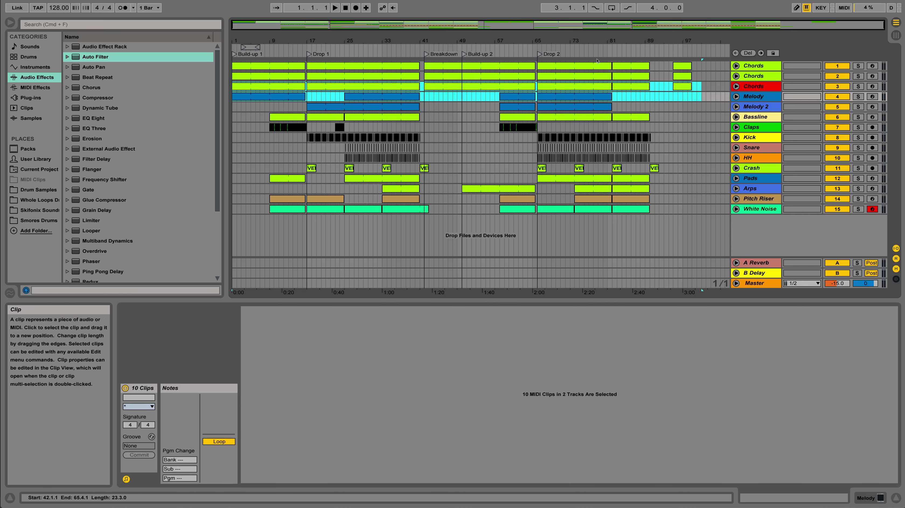
pyautogui.moveTo(701, 86); pyautogui.dragTo(243, 84)
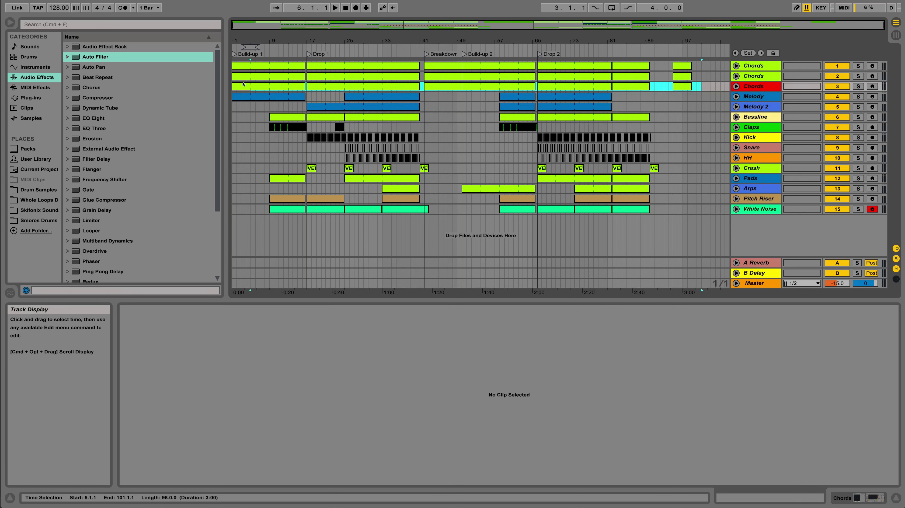
pyautogui.rightClick(254, 85)
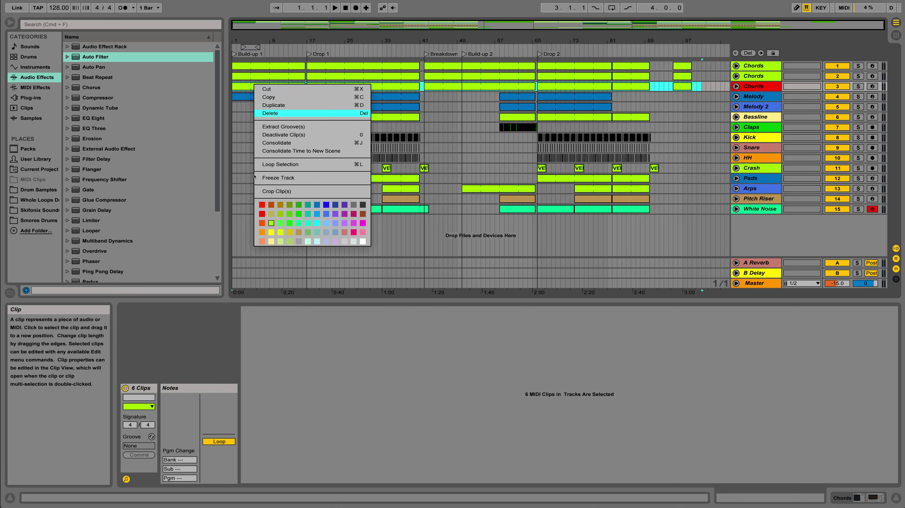
pyautogui.click(262, 204)
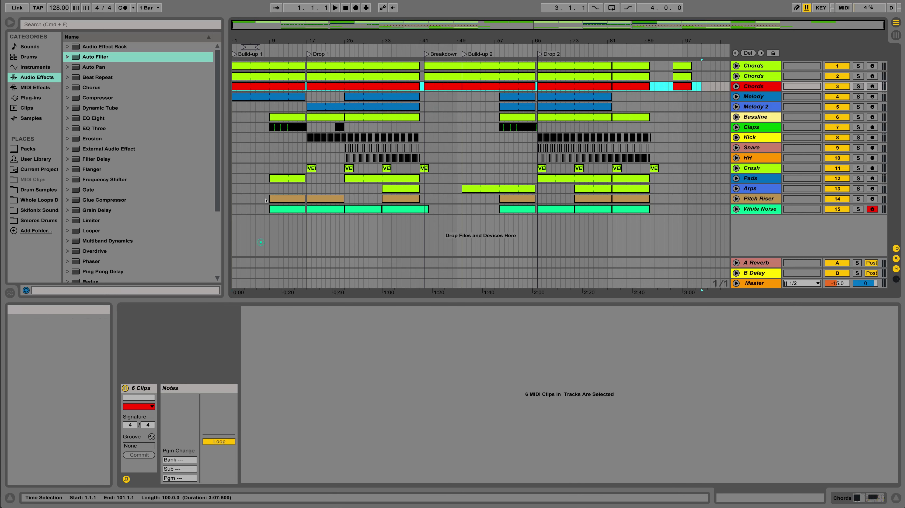
pyautogui.click(715, 86)
pyautogui.click(736, 86)
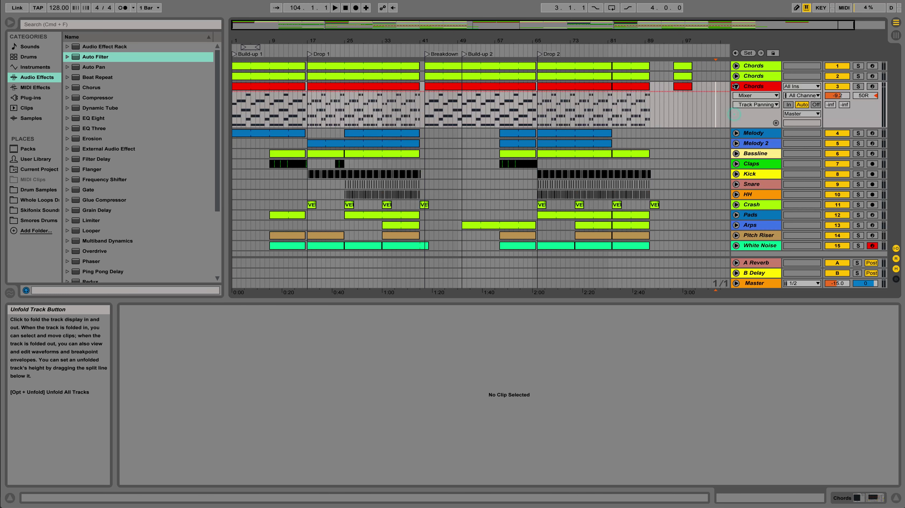
pyautogui.click(751, 86)
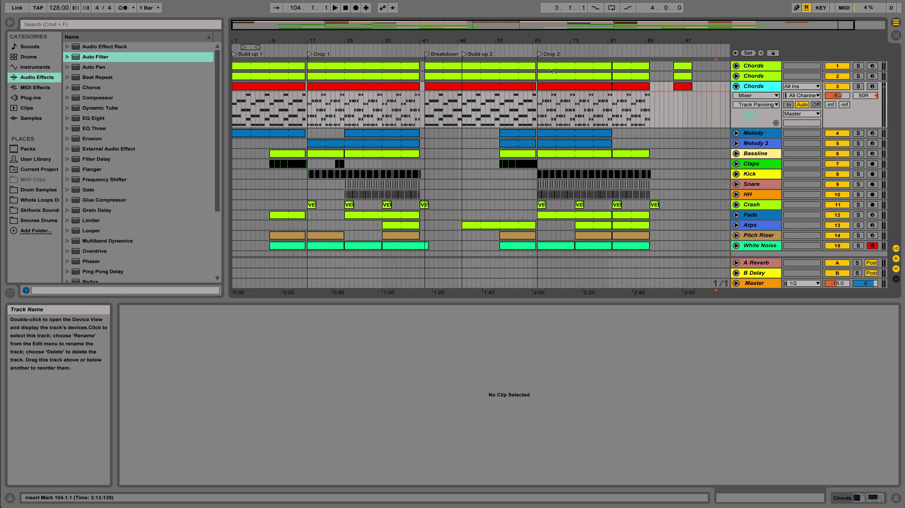
# Load the LD 1033 preset into the red Chords track's Massive instrument
pyautogui.doubleClick(755, 85)
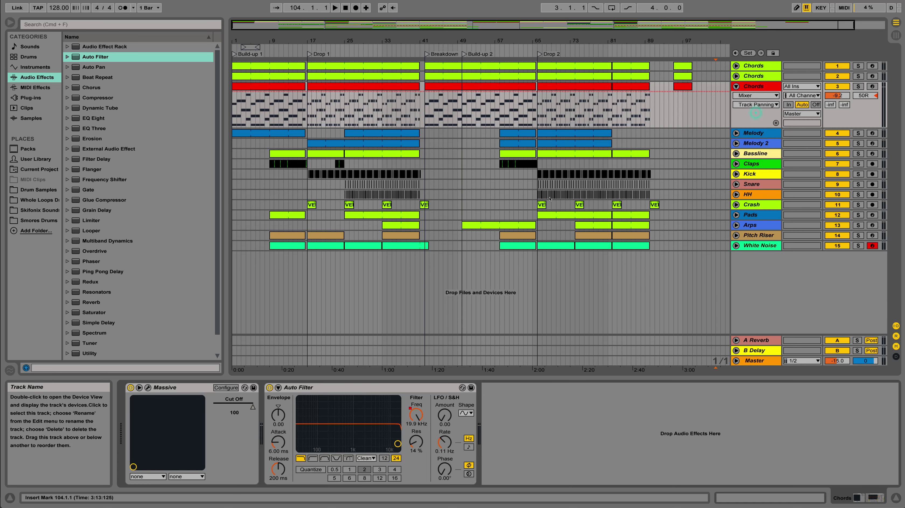
pyautogui.click(147, 387)
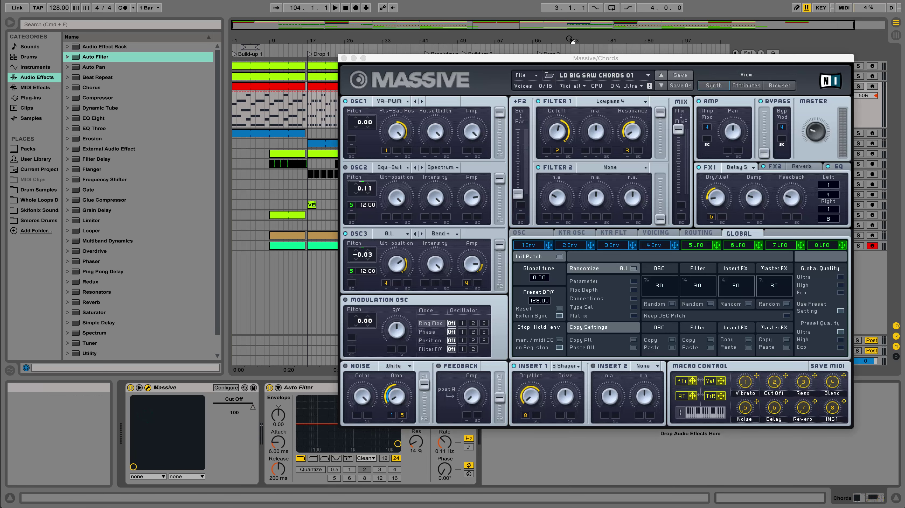
pyautogui.click(586, 74)
pyautogui.scroll(-10, 642, 249)
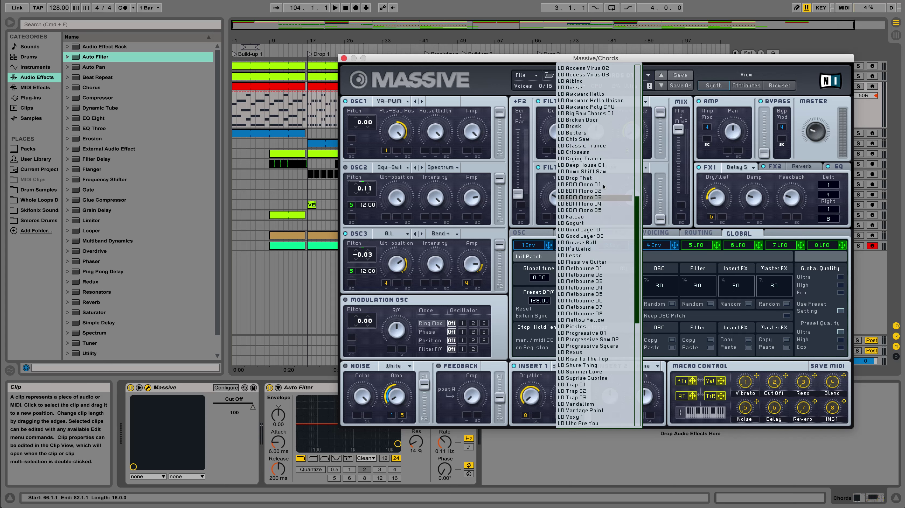
pyautogui.scroll(4, 584, 100)
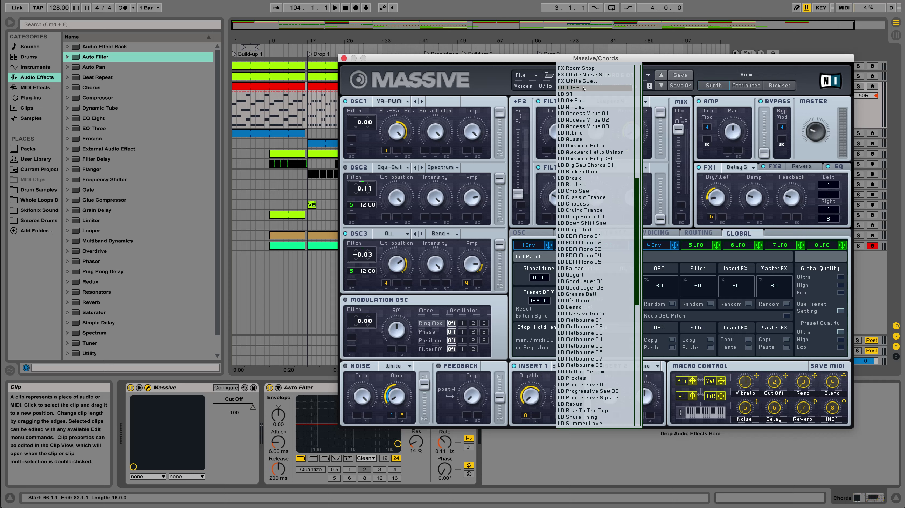
pyautogui.click(578, 88)
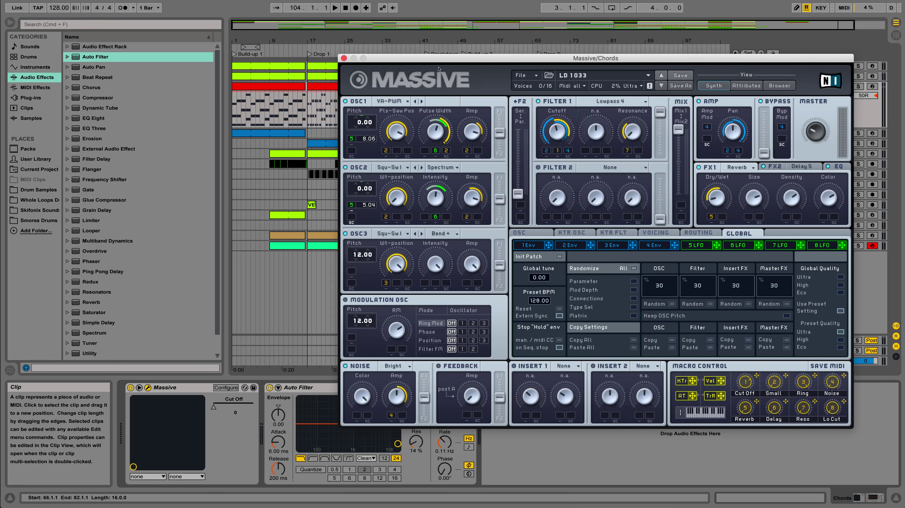
# Audition the LD 1033 patch from around bar 73, then stop playback
pyautogui.moveTo(385, 58); pyautogui.dragTo(342, 104)
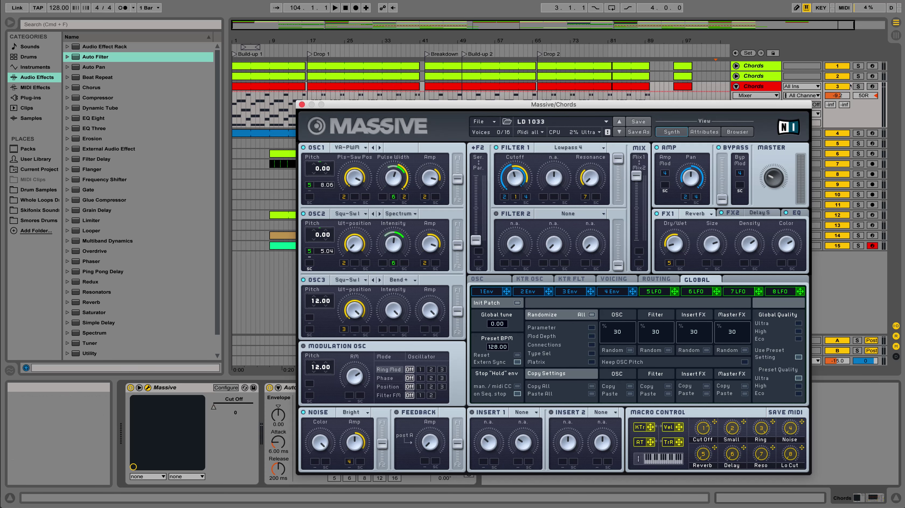
pyautogui.click(572, 52)
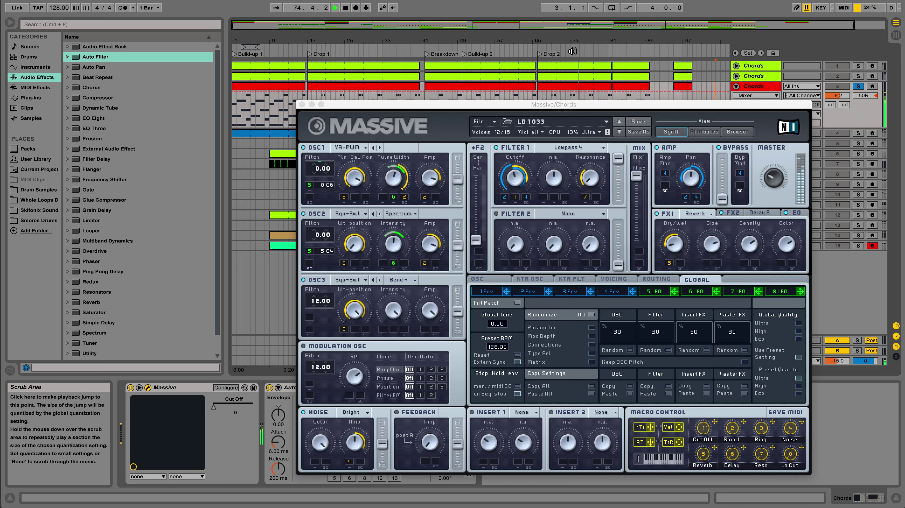
pyautogui.press('space')
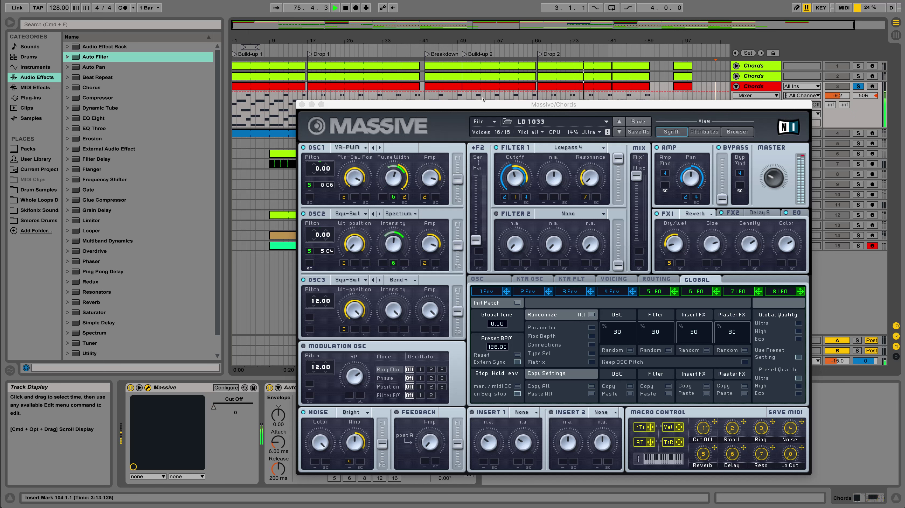
pyautogui.click(509, 77)
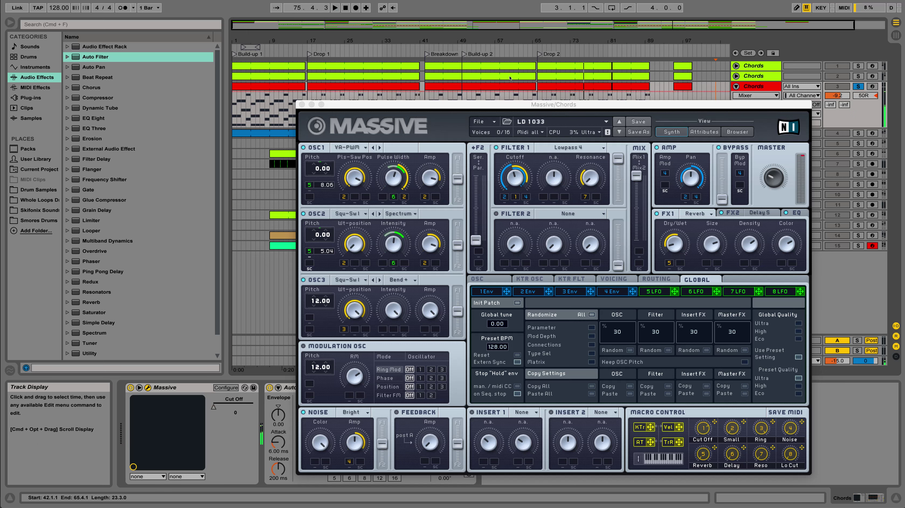
# Close Massive, pan the third Chords track to 50L, and play from around bar 70
pyautogui.click(301, 105)
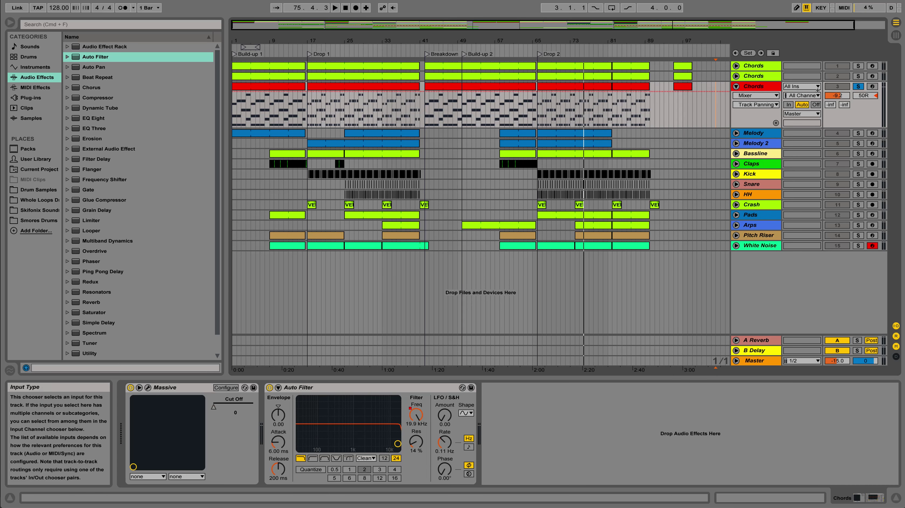
pyautogui.moveTo(865, 95); pyautogui.dragTo(865, 117)
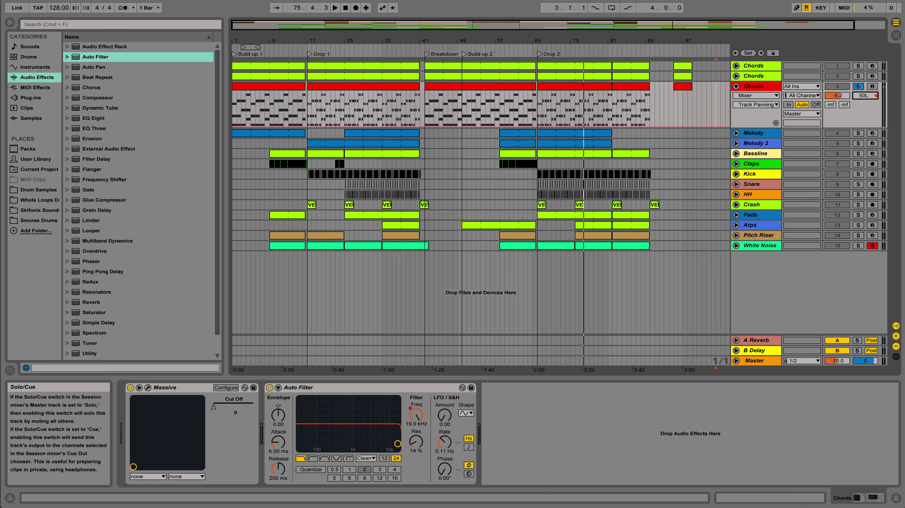
pyautogui.click(859, 87)
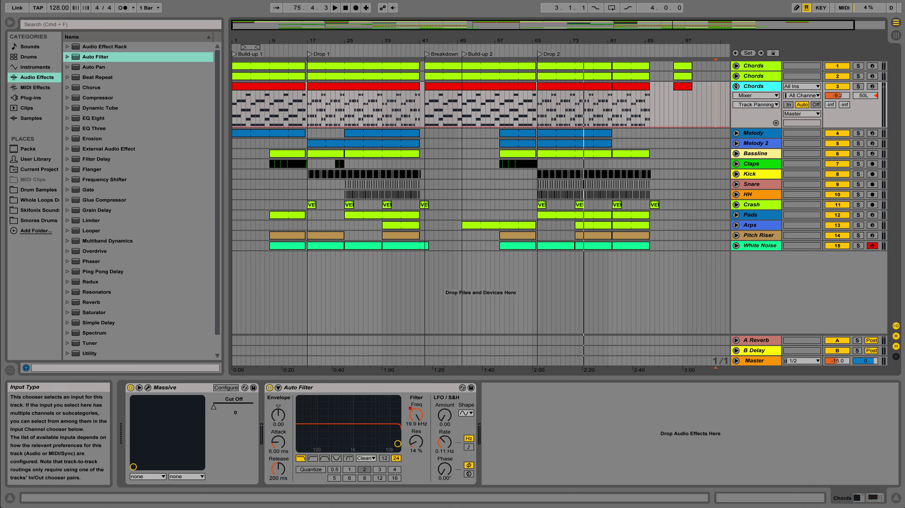
pyautogui.click(553, 44)
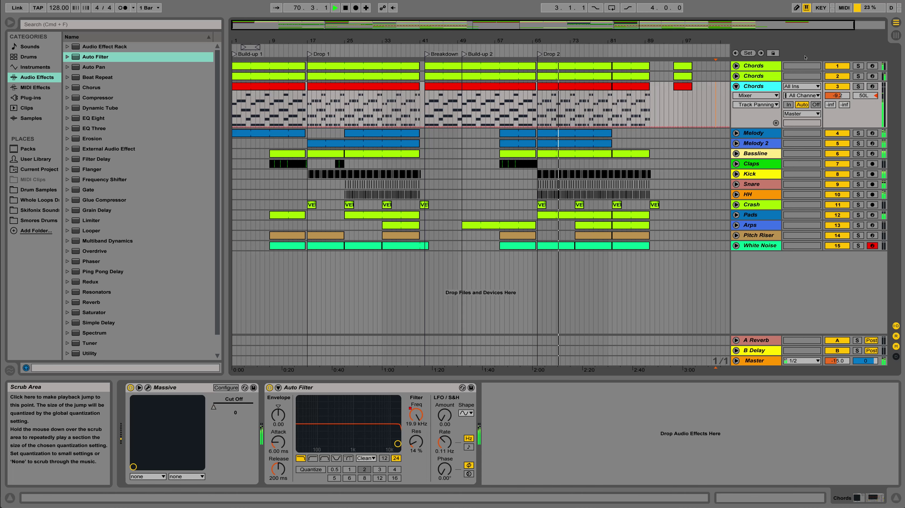
pyautogui.click(859, 86)
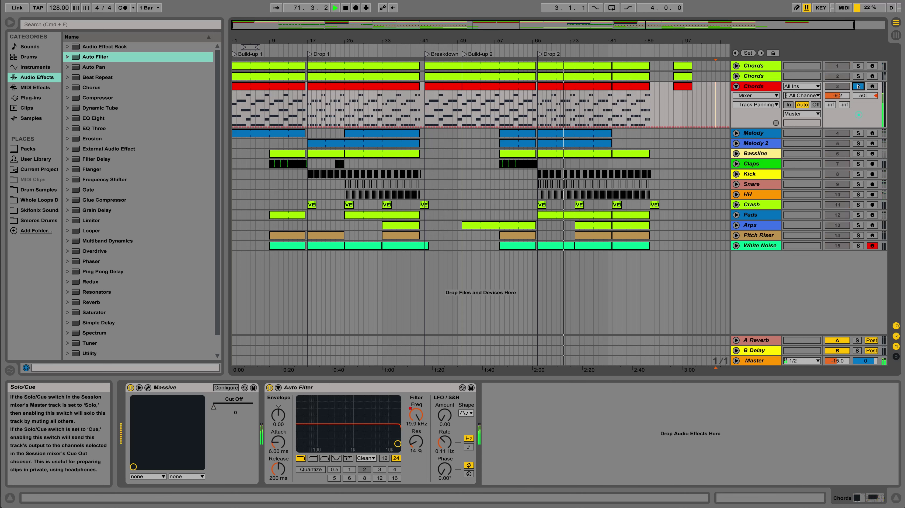
pyautogui.click(858, 87)
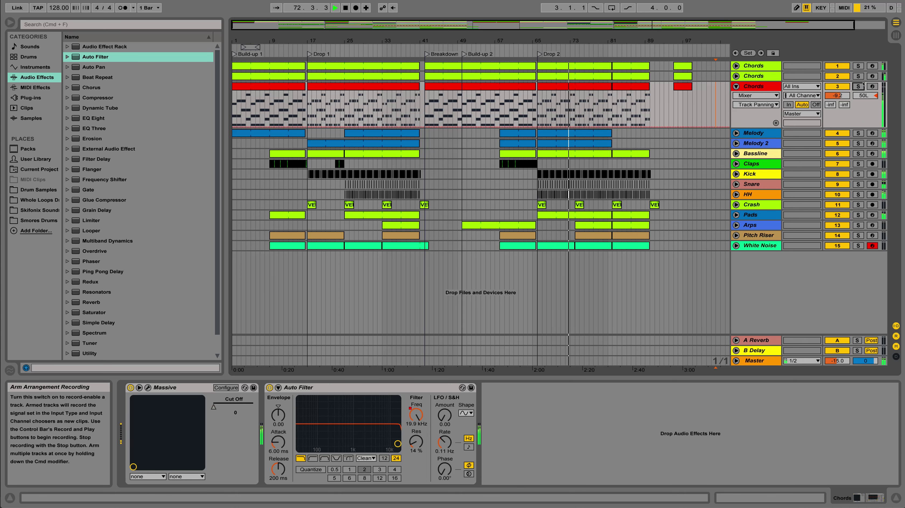
# Duplicate the red Chords track into a fourth Chords track
pyautogui.rightClick(750, 90)
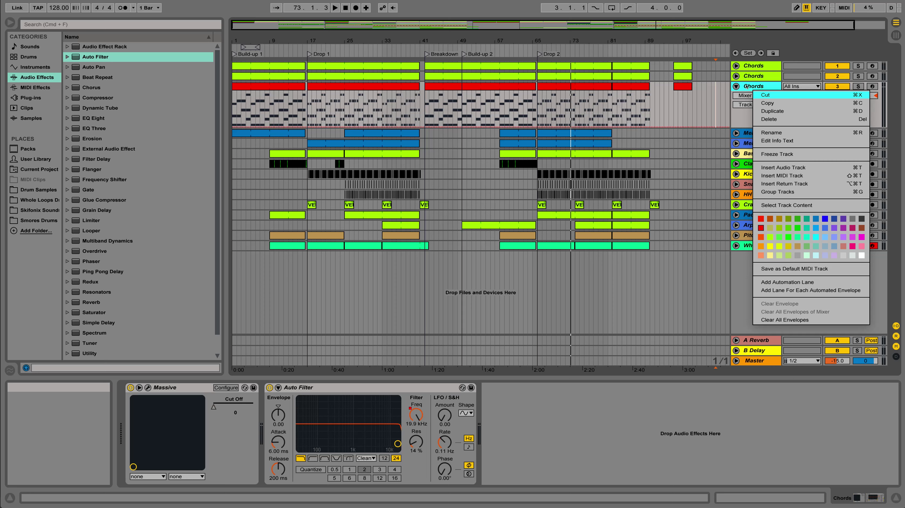
pyautogui.click(751, 67)
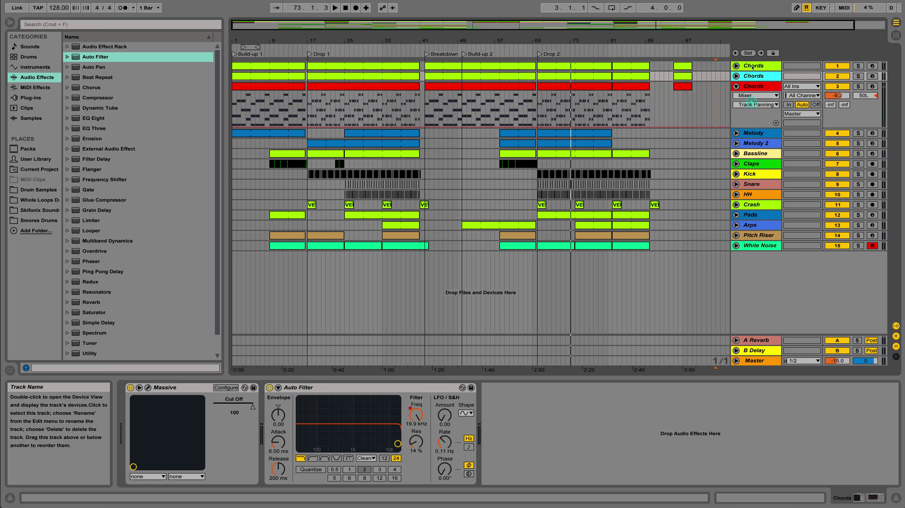
pyautogui.rightClick(751, 88)
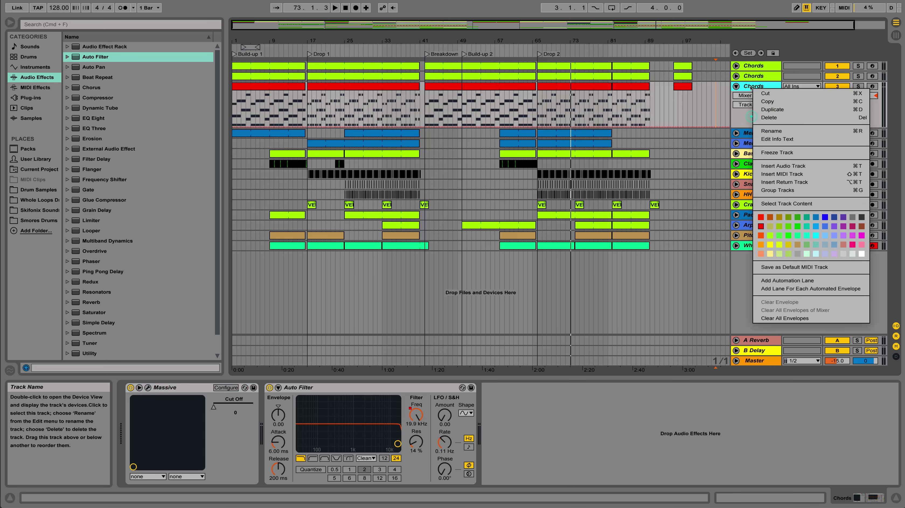
pyautogui.click(770, 110)
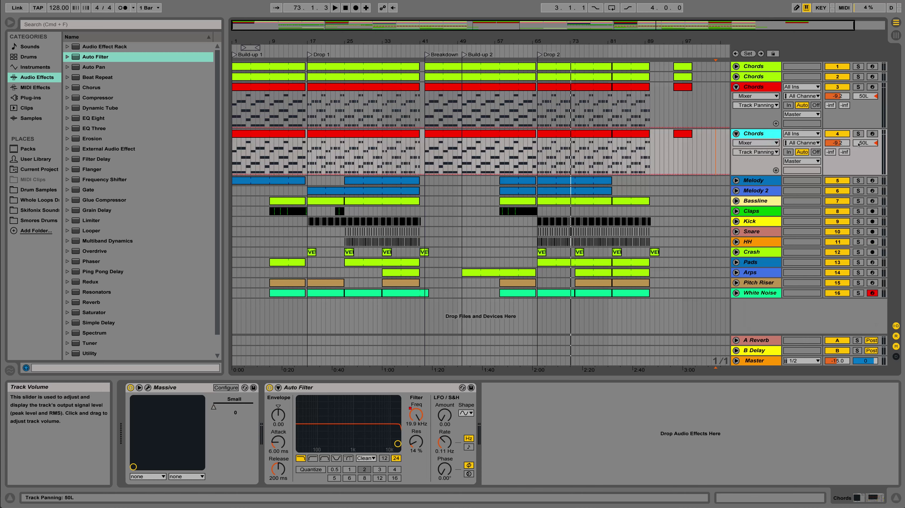
pyautogui.moveTo(860, 147); pyautogui.dragTo(861, 144)
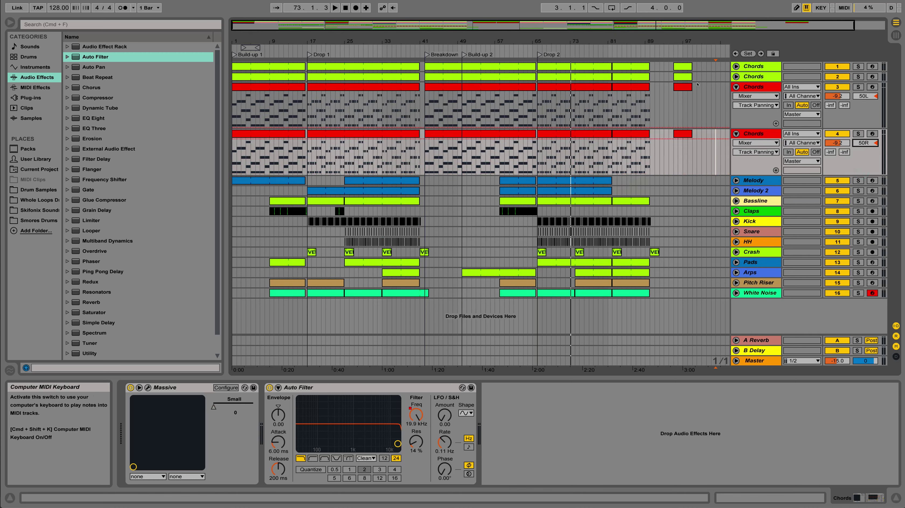
# Set the two red Chords tracks' pans to 30L and 30R
pyautogui.click(863, 97)
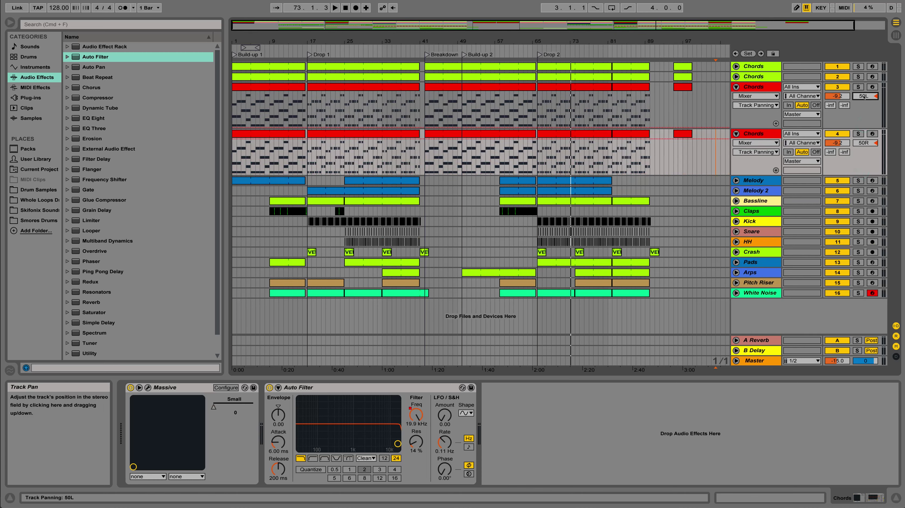
pyautogui.moveTo(861, 98); pyautogui.dragTo(862, 95)
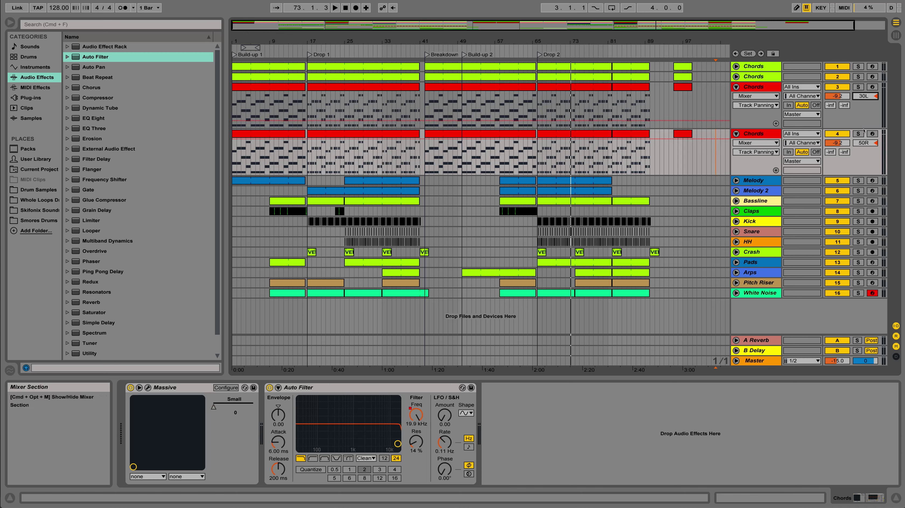
pyautogui.click(864, 143)
pyautogui.moveTo(864, 143); pyautogui.dragTo(865, 144)
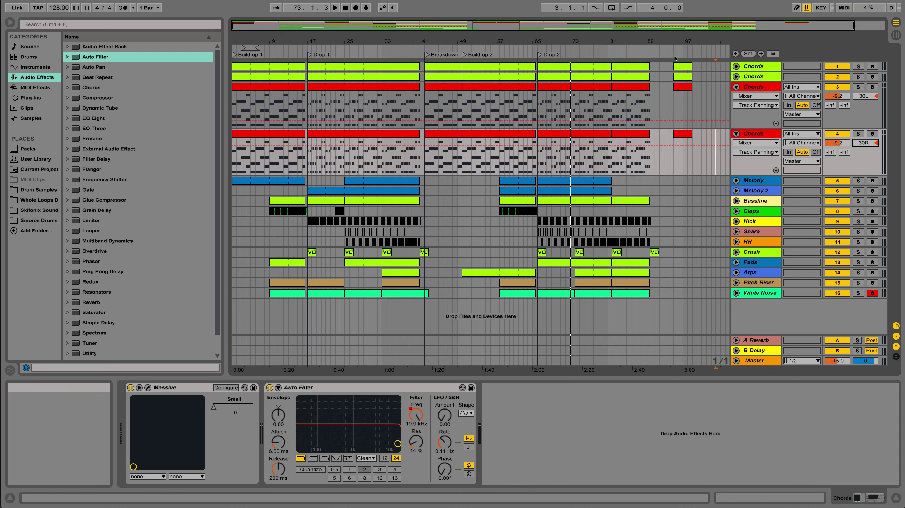
# Play the second red Chords track's clip at bars 65–81 and nudge its volume
pyautogui.click(736, 87)
pyautogui.click(736, 104)
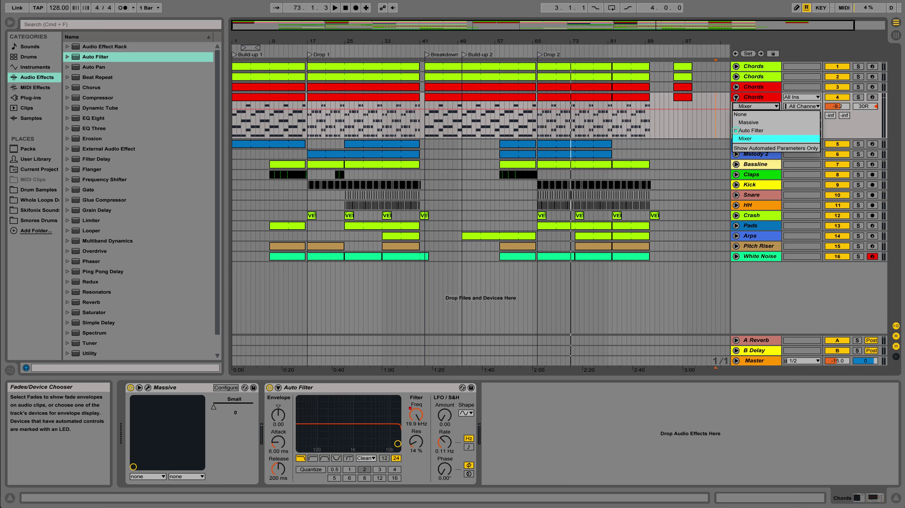
pyautogui.click(736, 99)
pyautogui.click(736, 97)
pyautogui.click(736, 97)
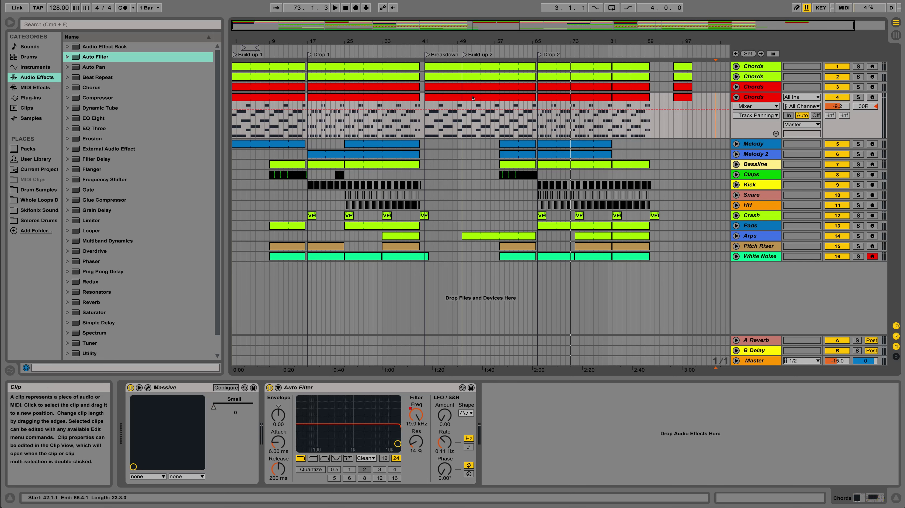
pyautogui.click(543, 98)
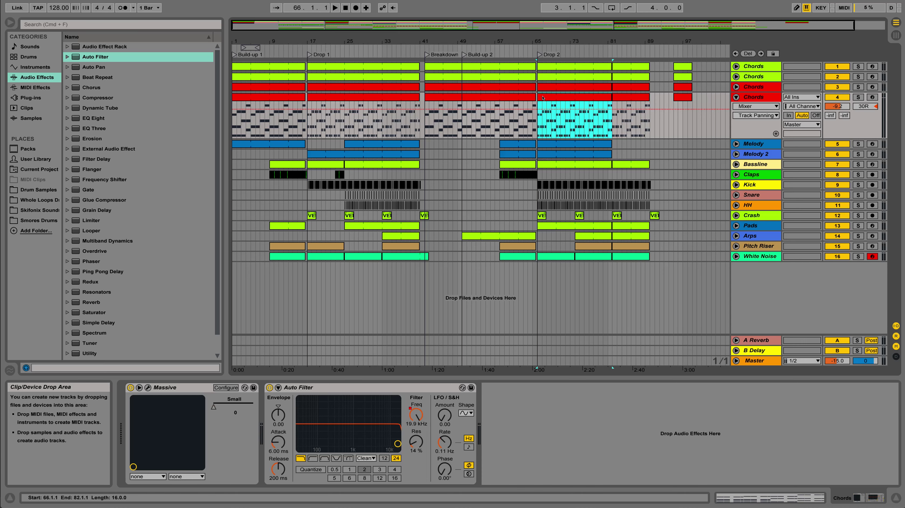
pyautogui.press('space')
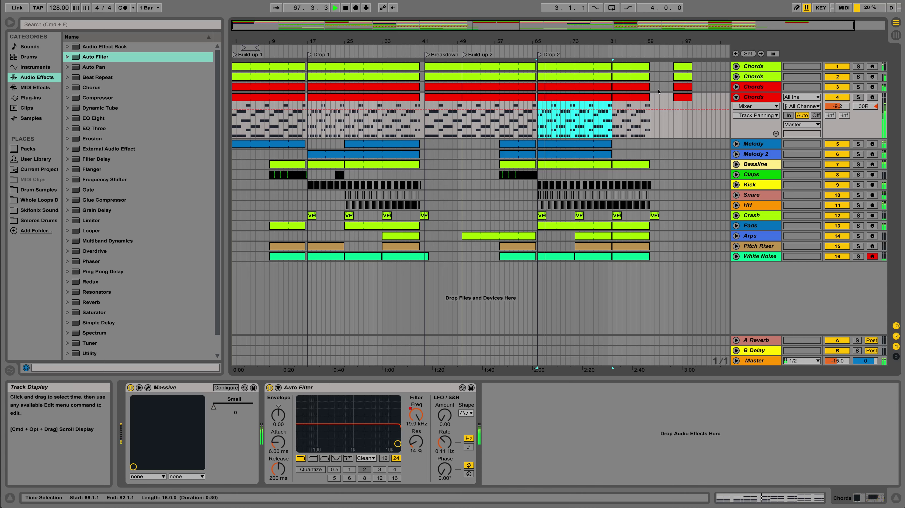
pyautogui.moveTo(837, 106); pyautogui.dragTo(838, 105)
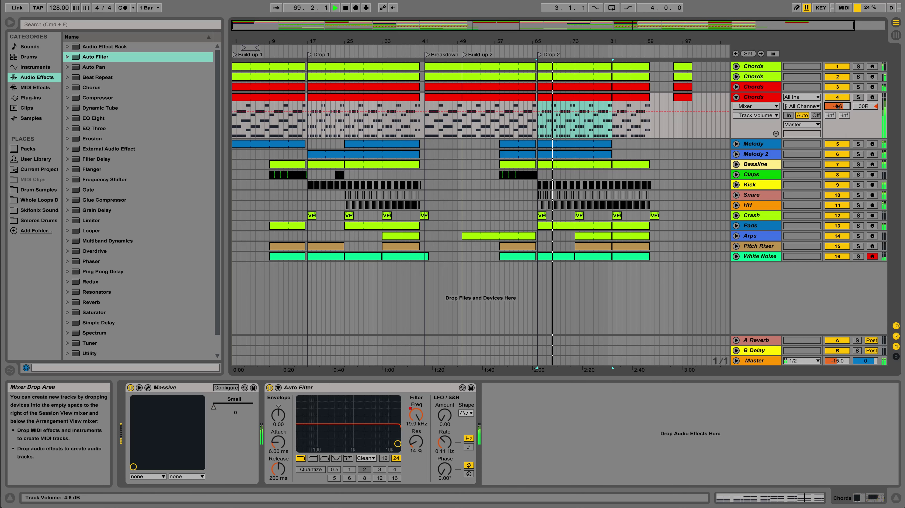
# Replay from bar 42 and lower both red Chords tracks to about -5.7 dB
pyautogui.click(737, 86)
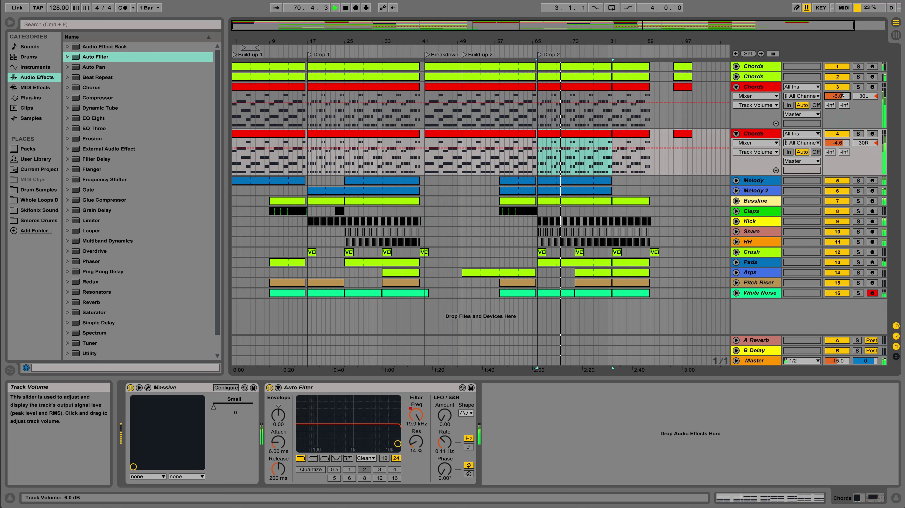
pyautogui.moveTo(843, 95); pyautogui.dragTo(842, 95)
pyautogui.press('space')
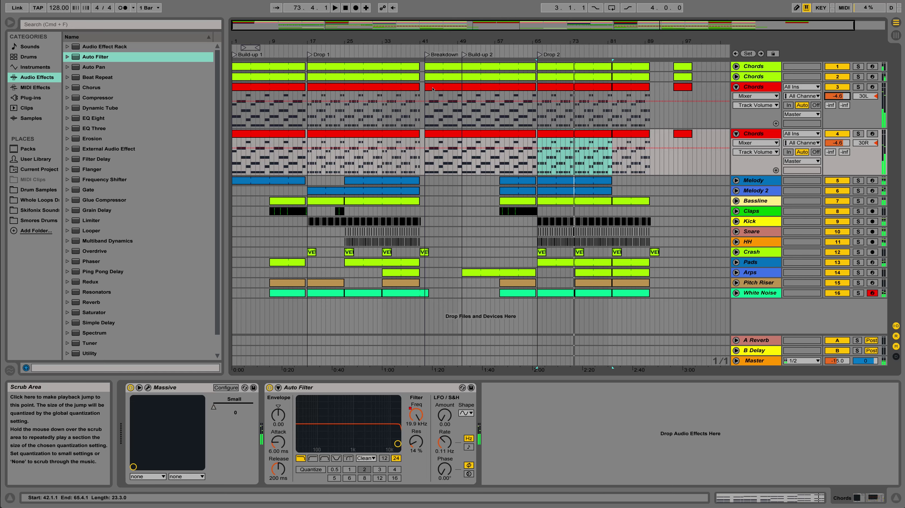
pyautogui.click(430, 89)
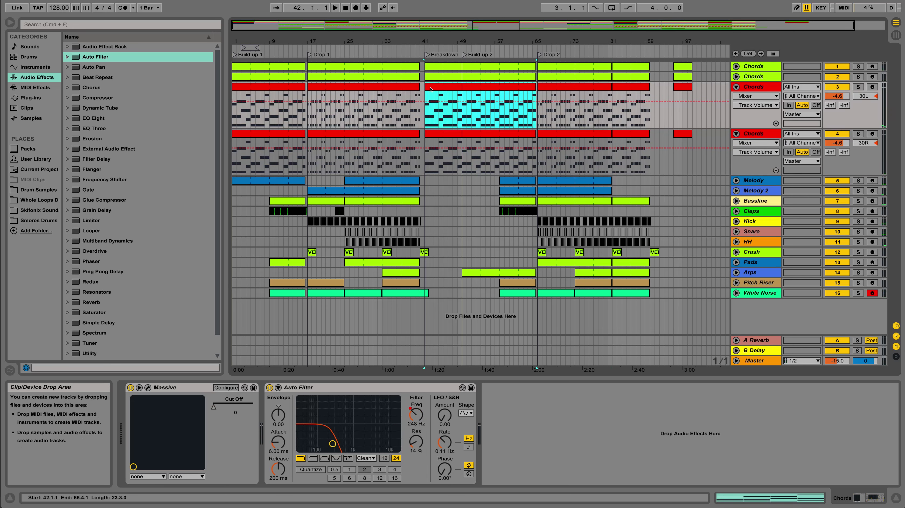
pyautogui.press('space')
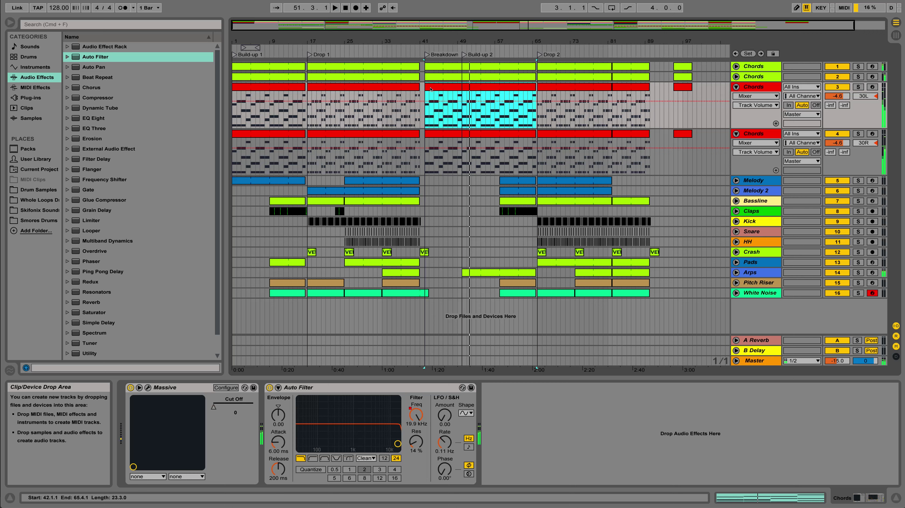
pyautogui.moveTo(833, 96); pyautogui.dragTo(833, 98)
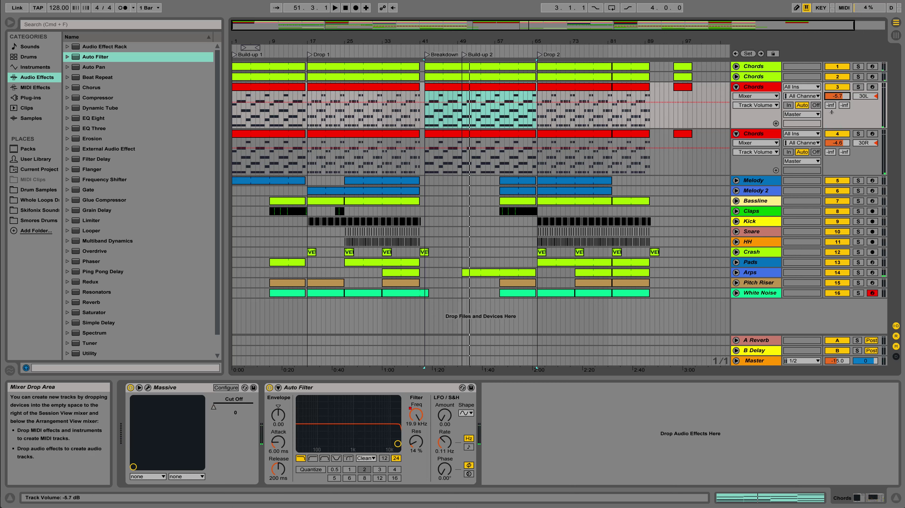
pyautogui.moveTo(839, 143); pyautogui.dragTo(839, 145)
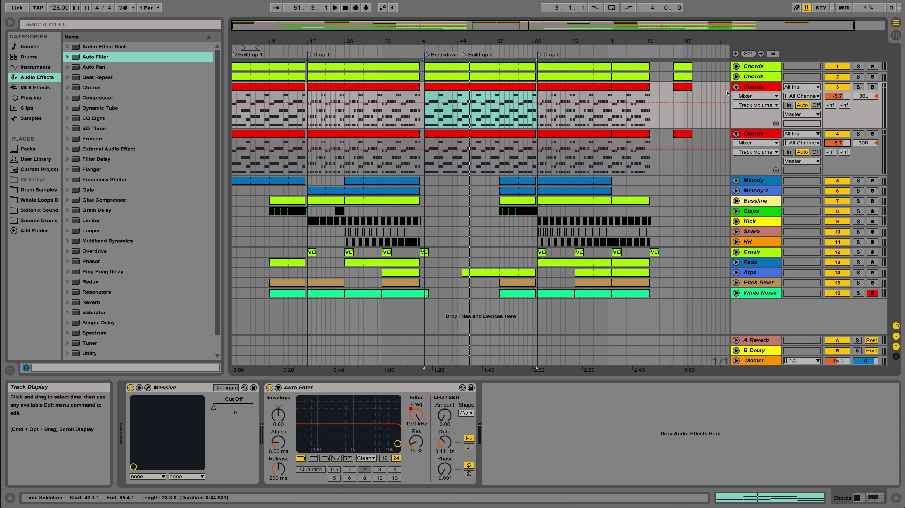
# Fold the red Chords tracks and duplicate the Melody 2 track
pyautogui.click(735, 87)
pyautogui.click(735, 97)
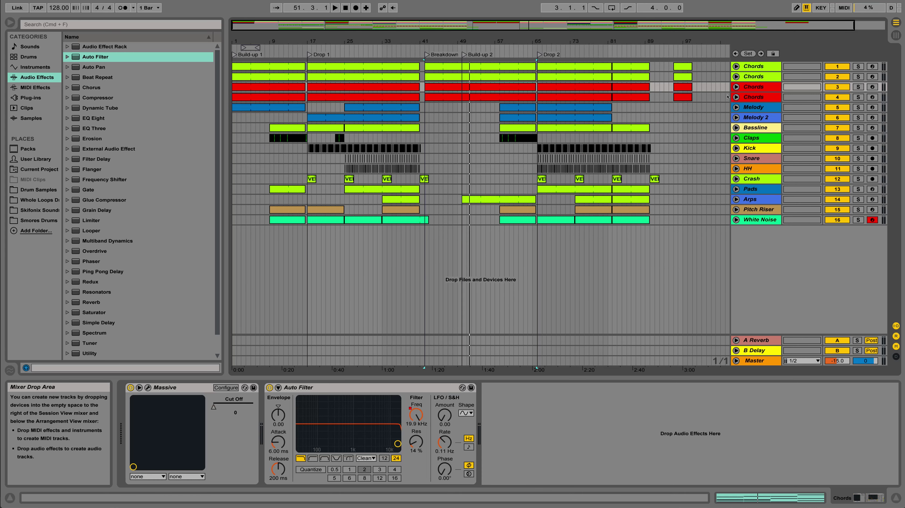
pyautogui.click(752, 117)
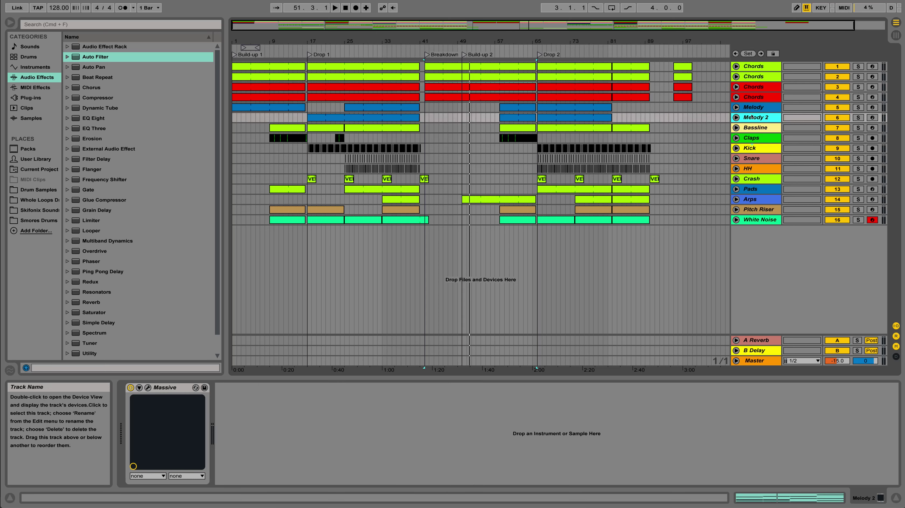
pyautogui.rightClick(752, 117)
pyautogui.click(780, 137)
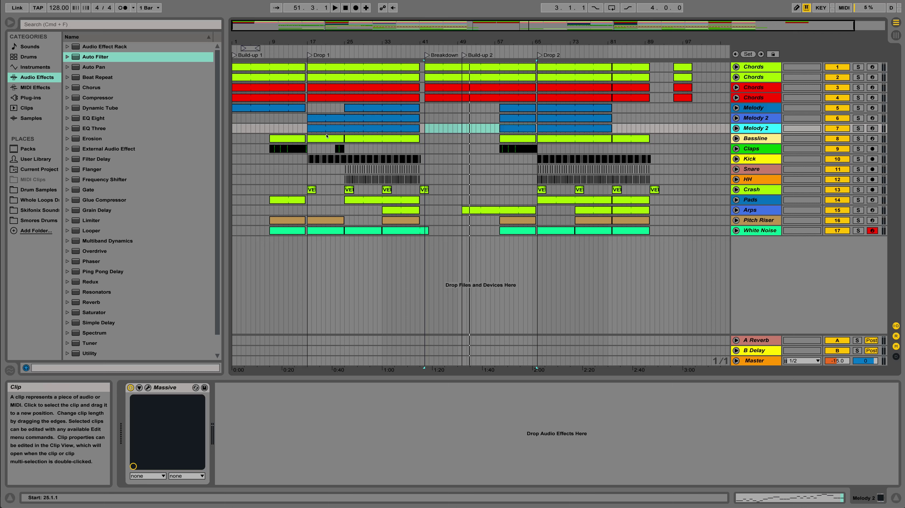
# Delete the Melody 2 copy's clip at bars 57–65
pyautogui.click(350, 130)
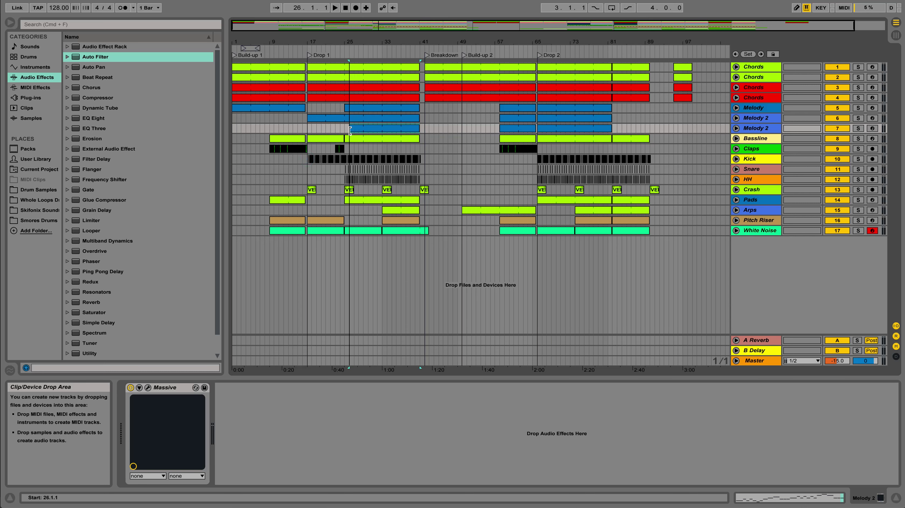
pyautogui.click(513, 126)
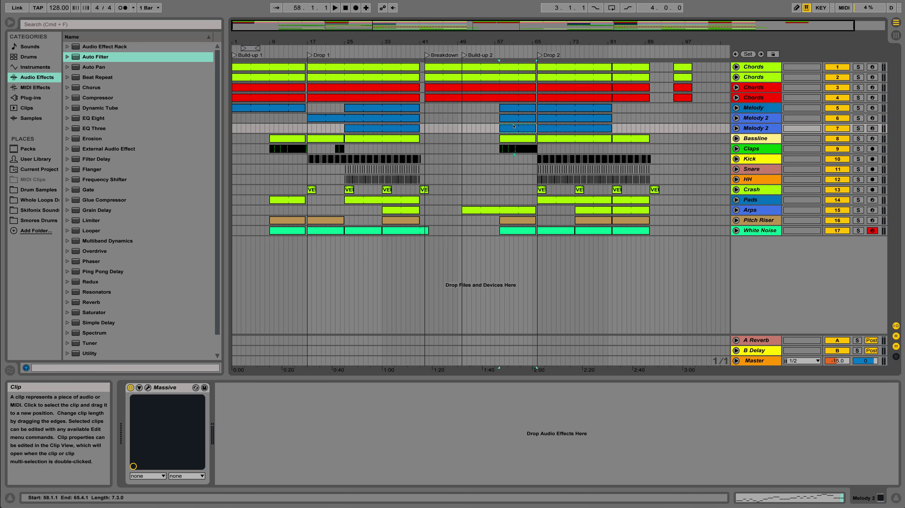
pyautogui.press('Delete')
pyautogui.click(362, 129)
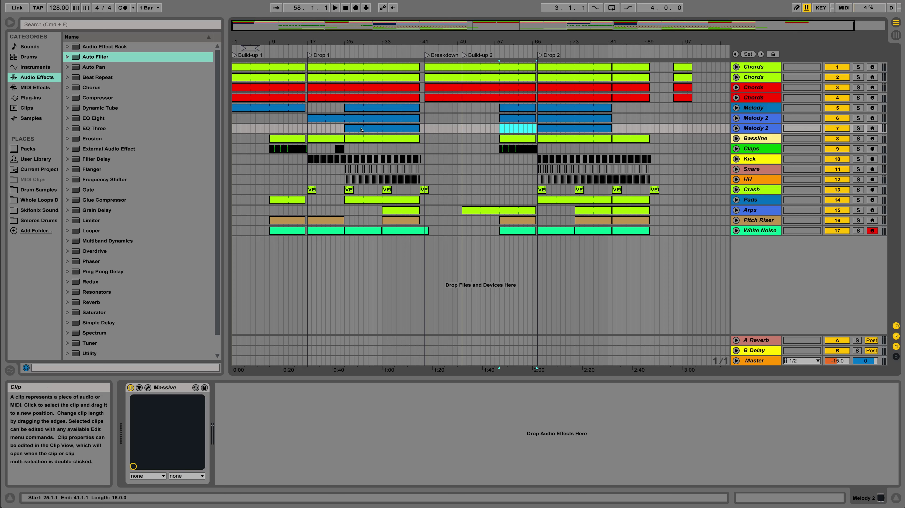
pyautogui.click(575, 126)
pyautogui.rightClick(751, 128)
pyautogui.press('Escape')
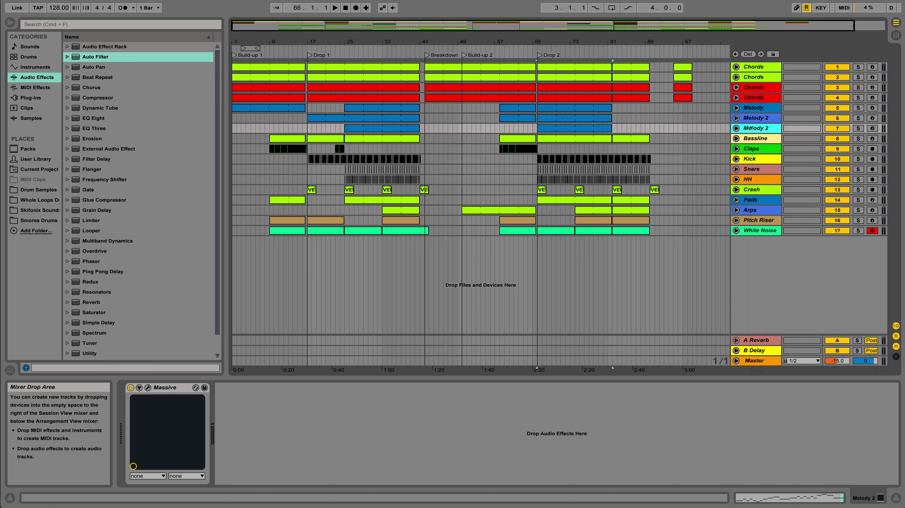
# Load the LD Chip Saw preset in the copied Melody 2 track's Massive
pyautogui.click(148, 387)
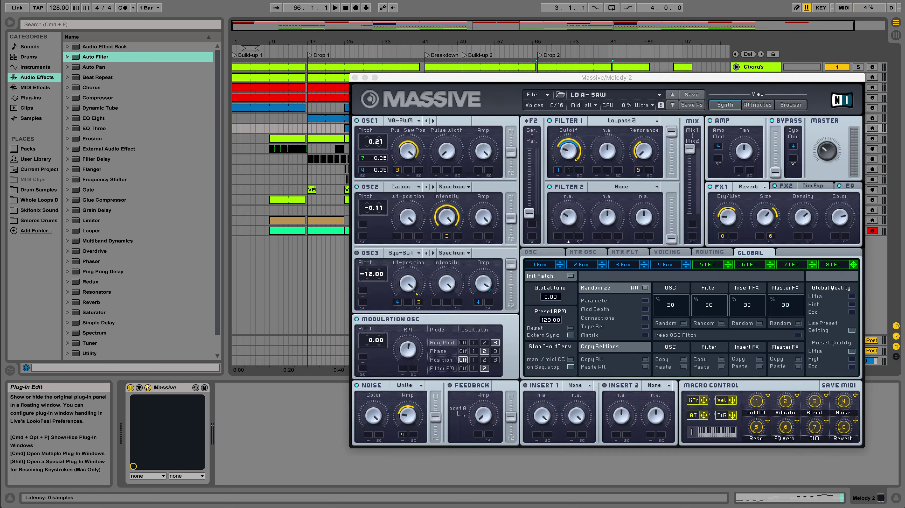
pyautogui.click(593, 94)
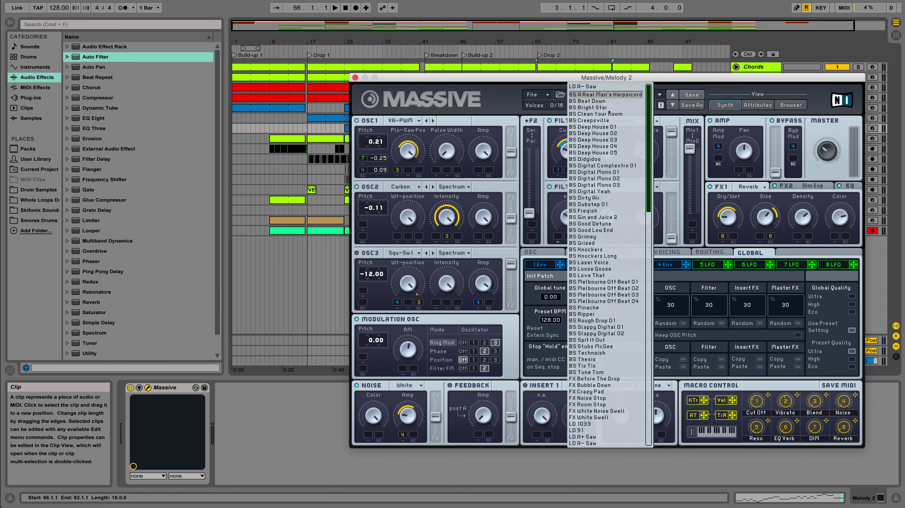
pyautogui.click(666, 295)
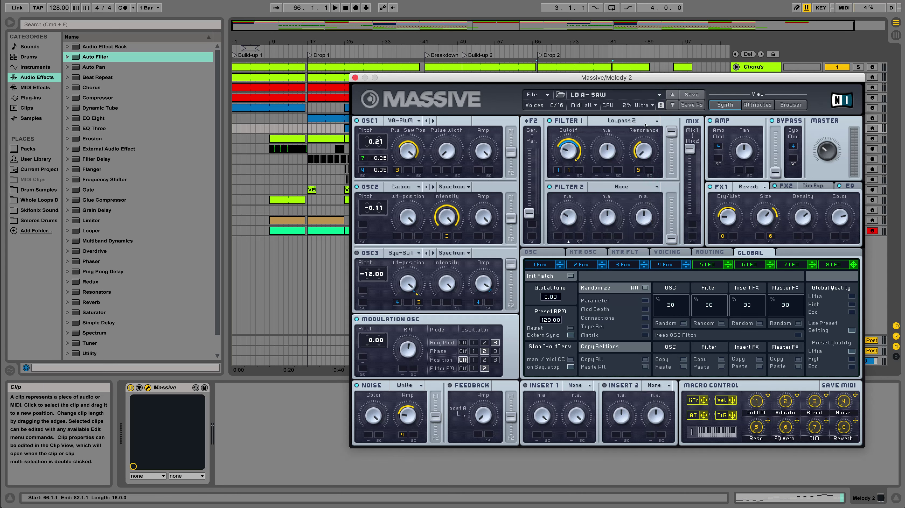
pyautogui.click(645, 97)
pyautogui.scroll(-3, 651, 284)
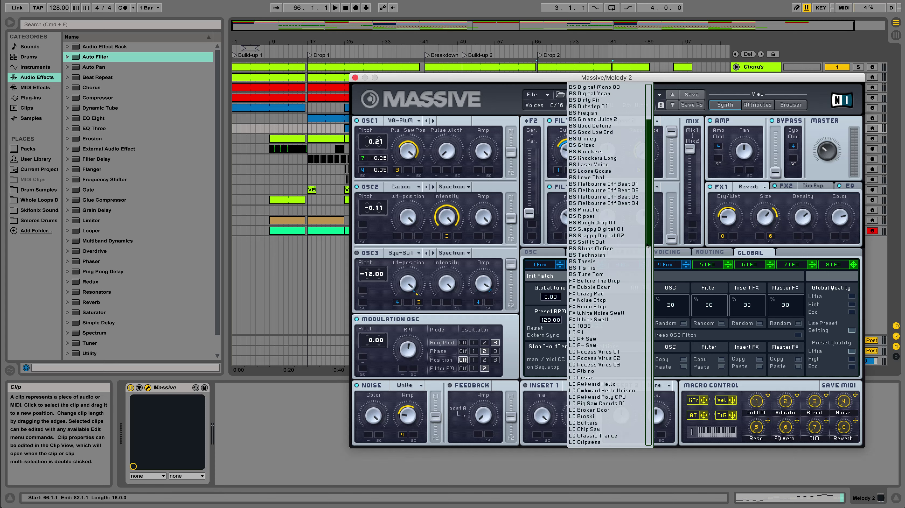
pyautogui.scroll(-5, 648, 233)
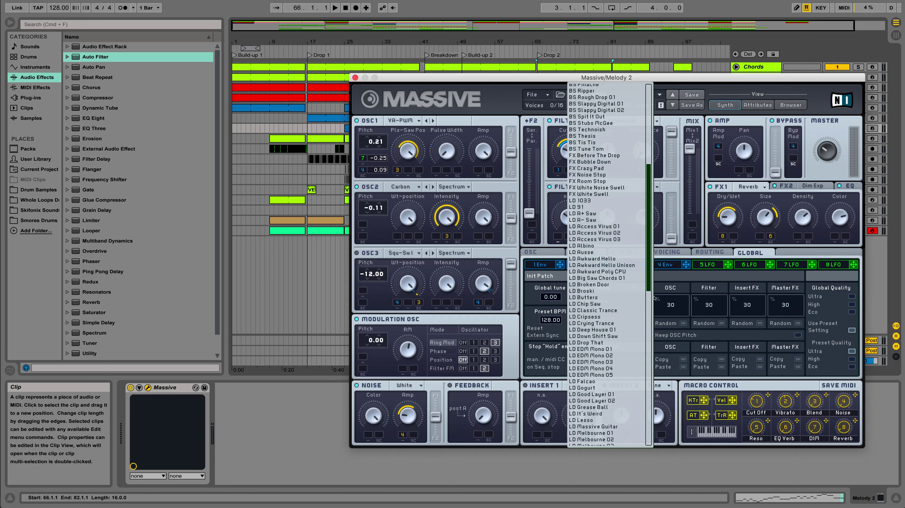
pyautogui.scroll(-2, 648, 287)
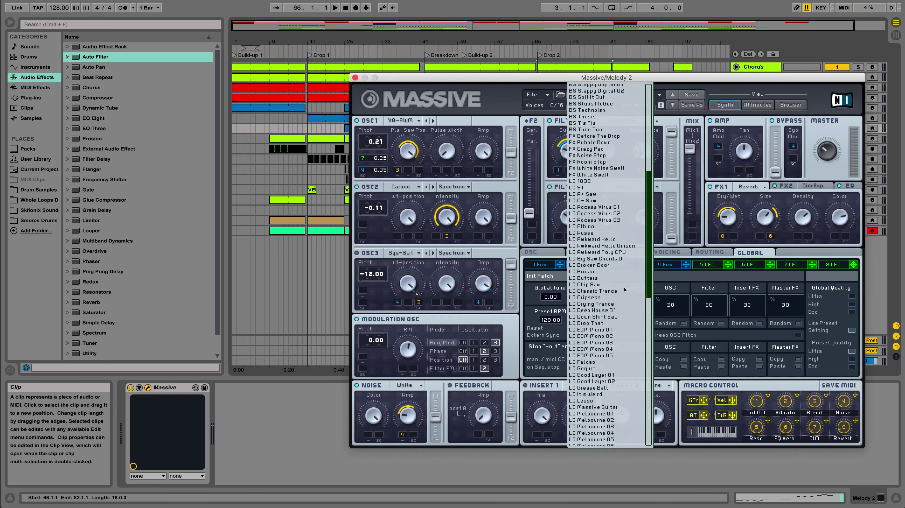
pyautogui.click(583, 285)
# Play the Melody 2 copy from bar 25, unsolo it, and raise its volume to -2.0 dB
pyautogui.click(355, 78)
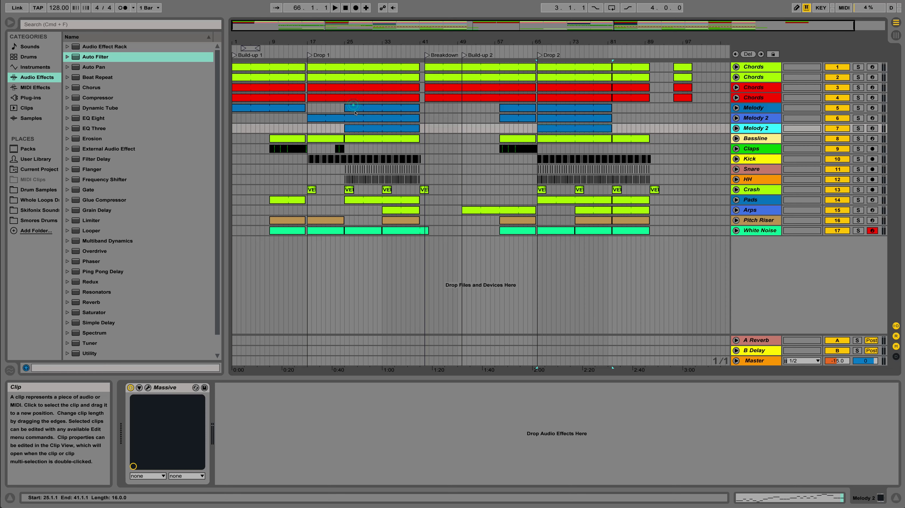
pyautogui.click(355, 128)
pyautogui.press('space')
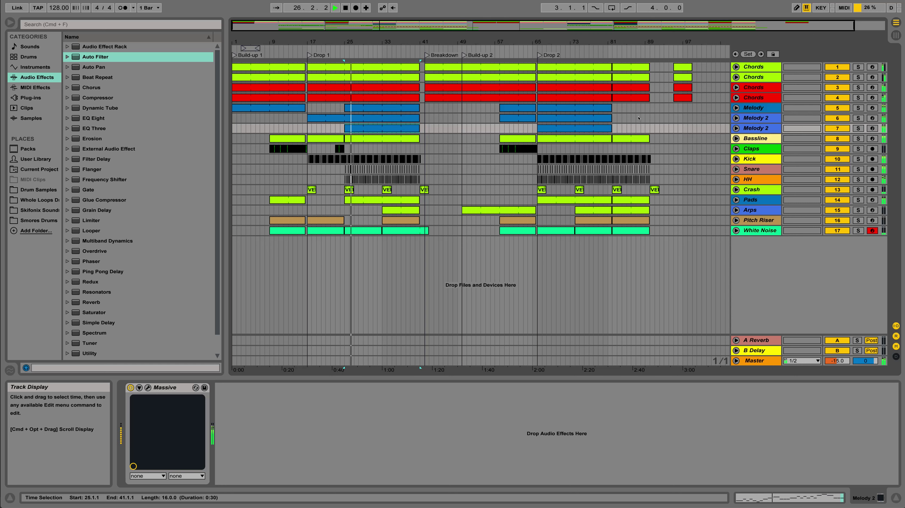
pyautogui.press('Right')
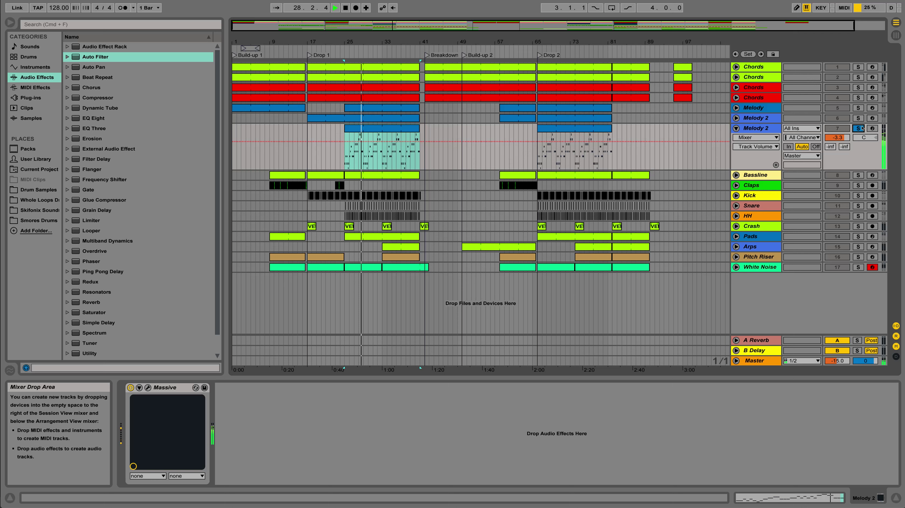
pyautogui.click(860, 129)
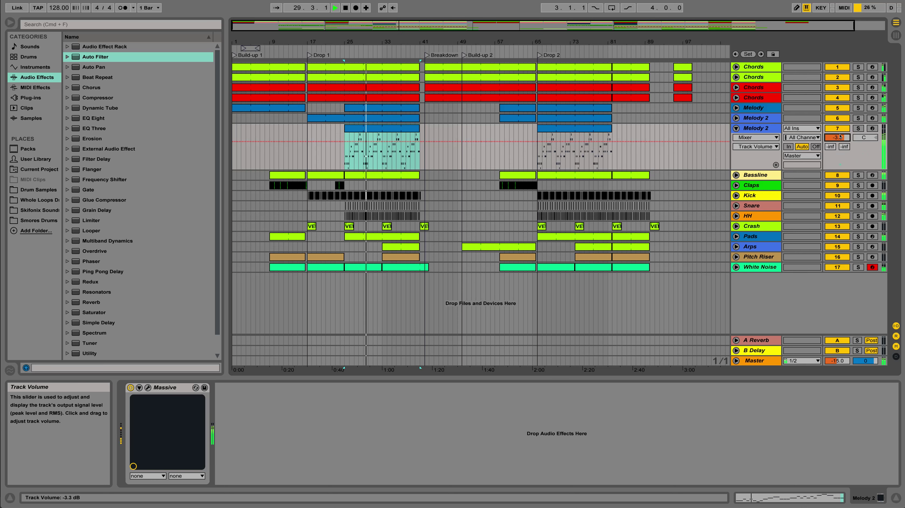
pyautogui.moveTo(840, 140); pyautogui.dragTo(842, 134)
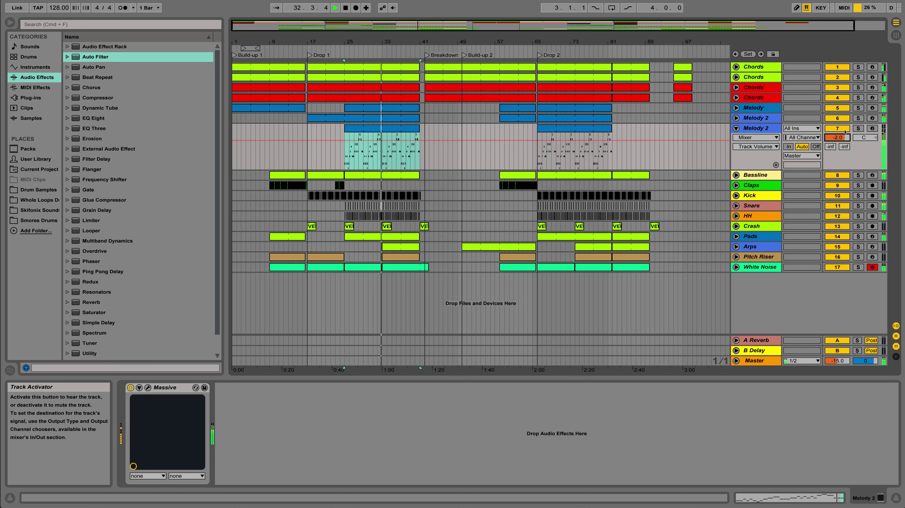
pyautogui.press('space')
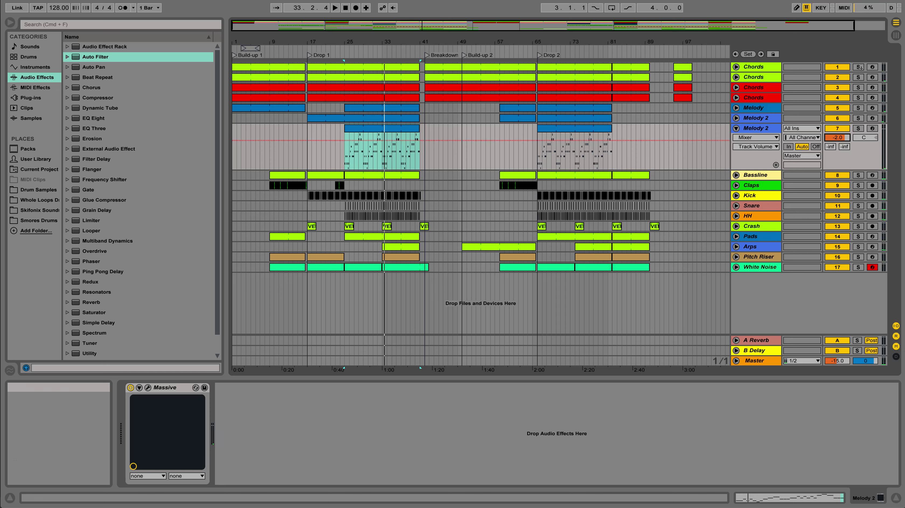
# Rename the copied track to Melody 3
pyautogui.rightClick(762, 130)
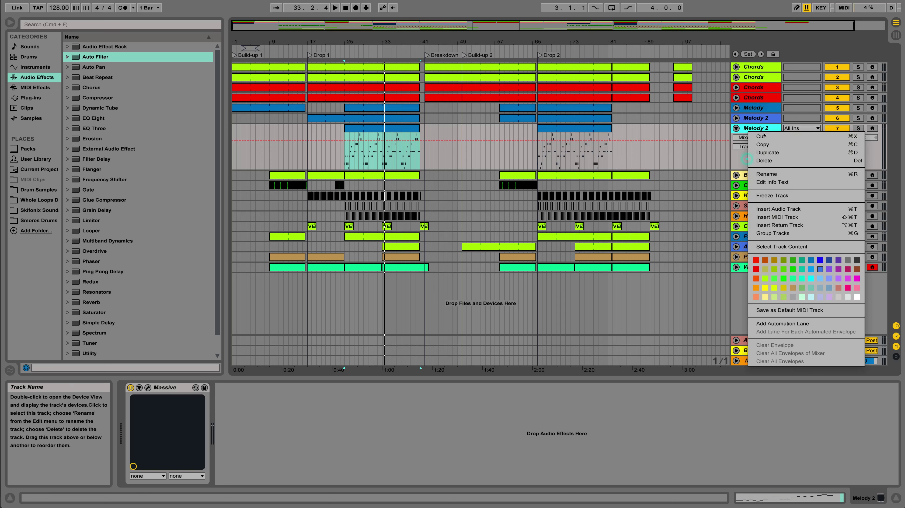
pyautogui.click(766, 174)
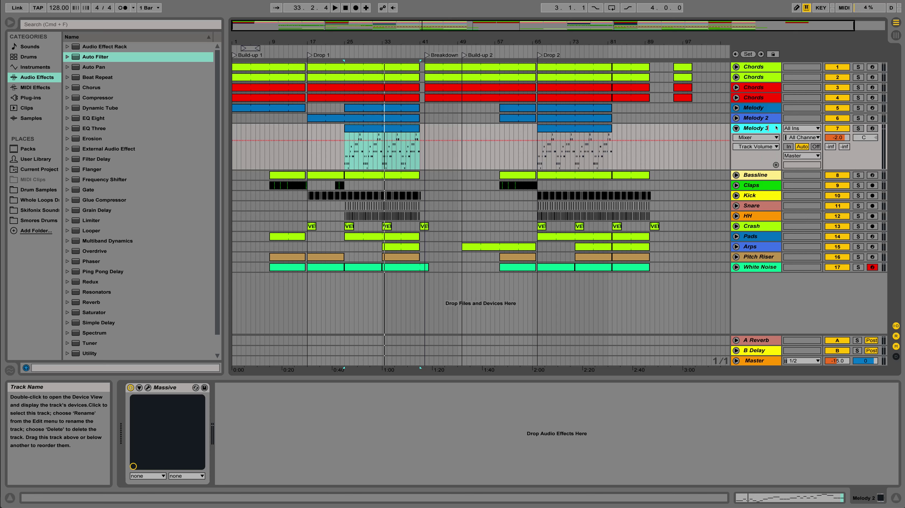
pyautogui.write('Melody 3')
pyautogui.click(754, 67)
# Rename the first two chord tracks to Chords L and Chords R
pyautogui.rightClick(753, 66)
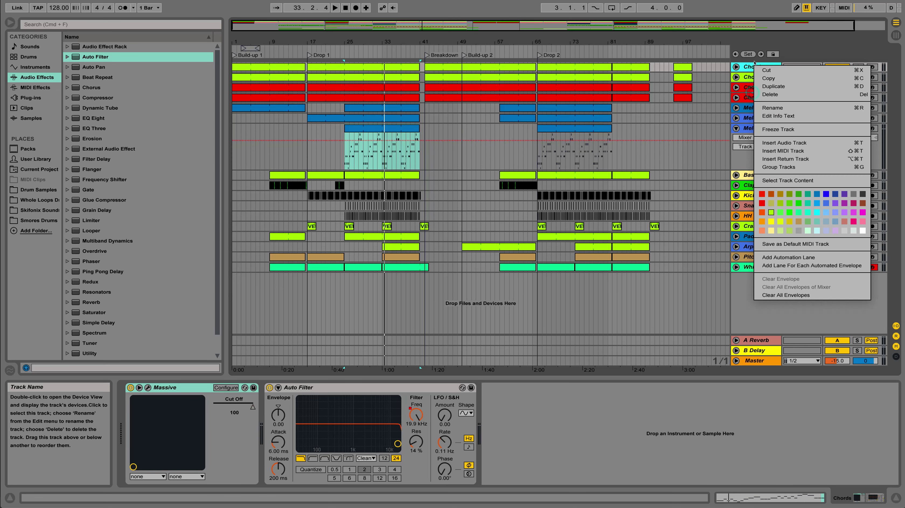
pyautogui.click(768, 108)
pyautogui.click(769, 67)
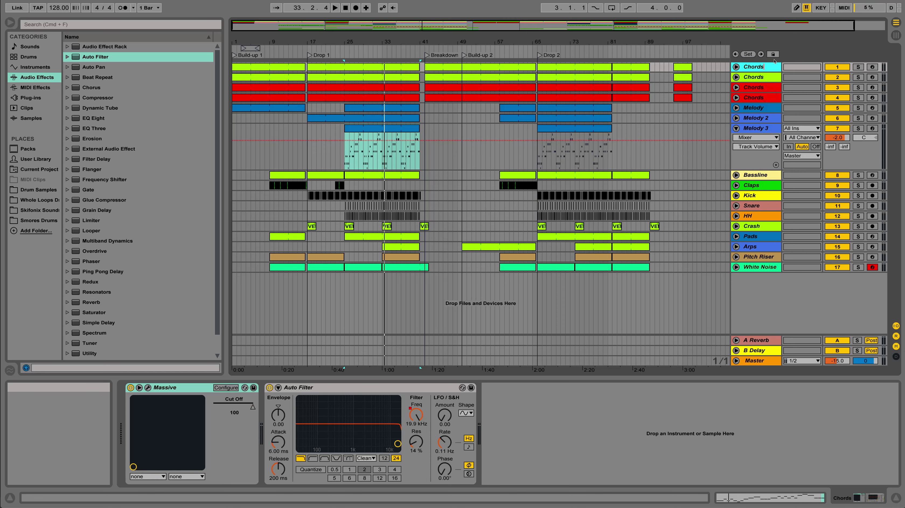
pyautogui.write('L')
pyautogui.rightClick(753, 77)
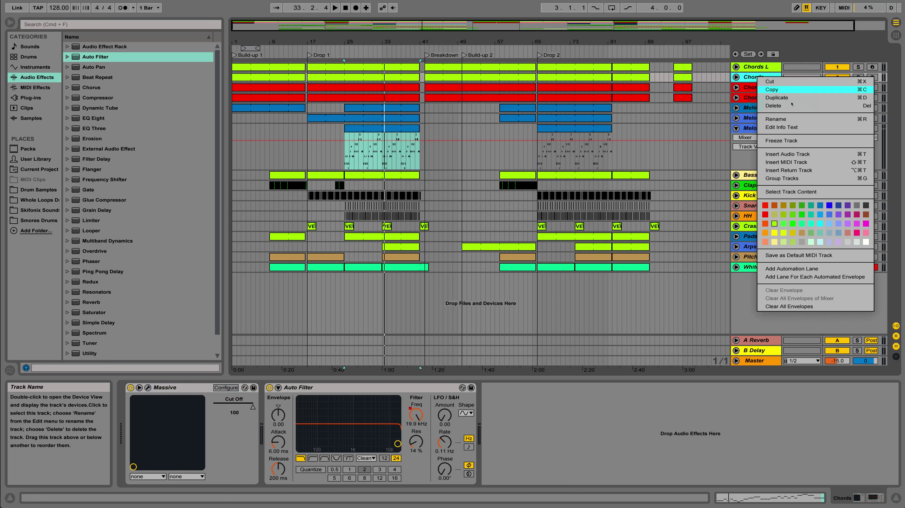
pyautogui.click(769, 120)
pyautogui.click(774, 79)
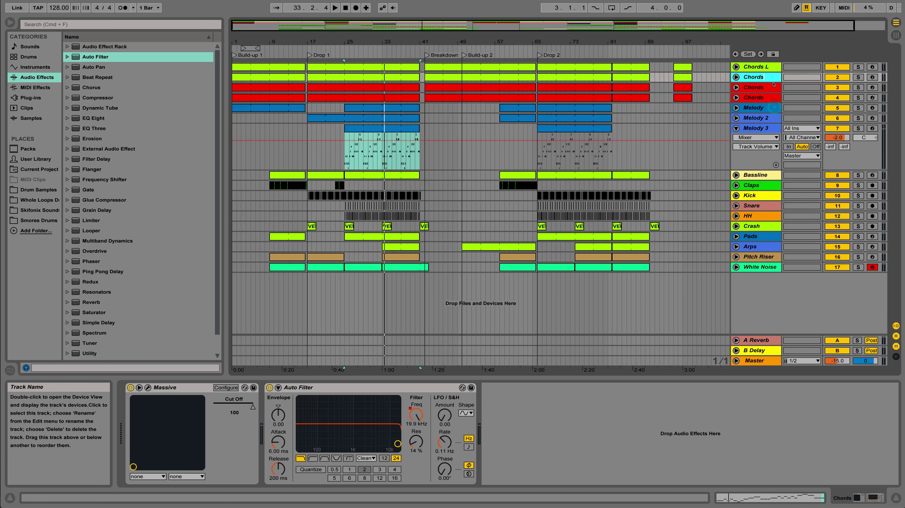
# Rename the third and fourth chord tracks to Chords 2 L and Chords 2 R
pyautogui.rightClick(769, 88)
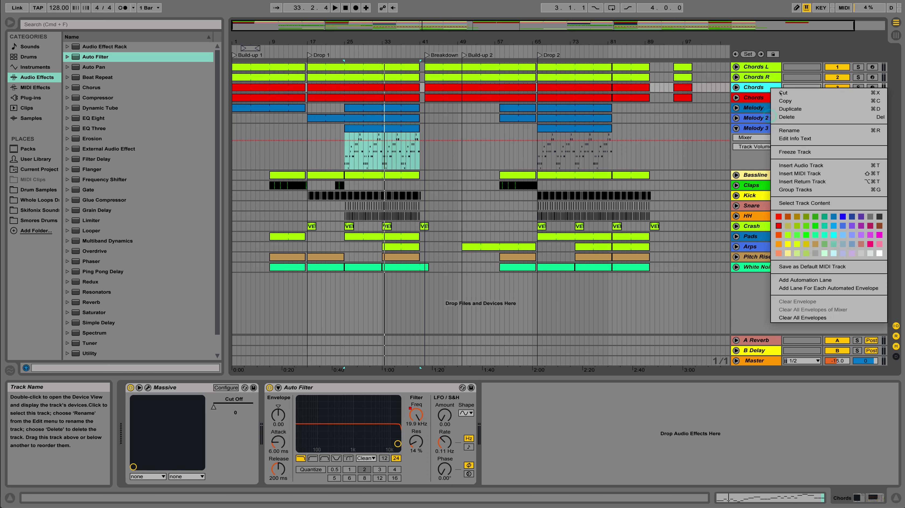
pyautogui.click(797, 130)
pyautogui.press('Right')
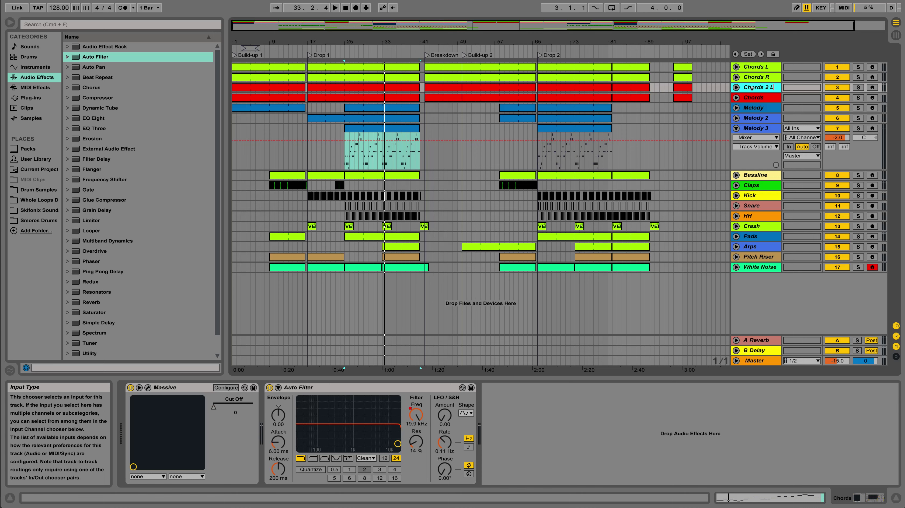
pyautogui.write('2 L')
pyautogui.press('Return')
pyautogui.rightClick(755, 97)
pyautogui.click(798, 144)
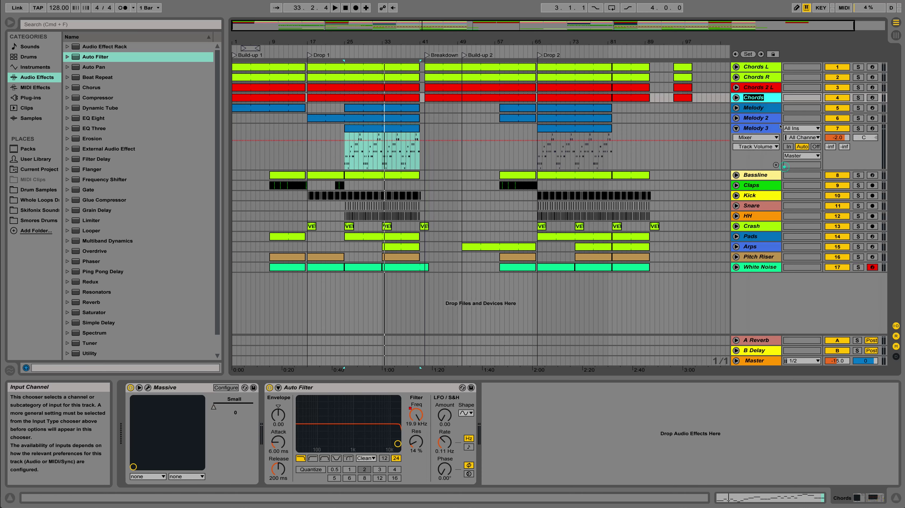
pyautogui.press('Right')
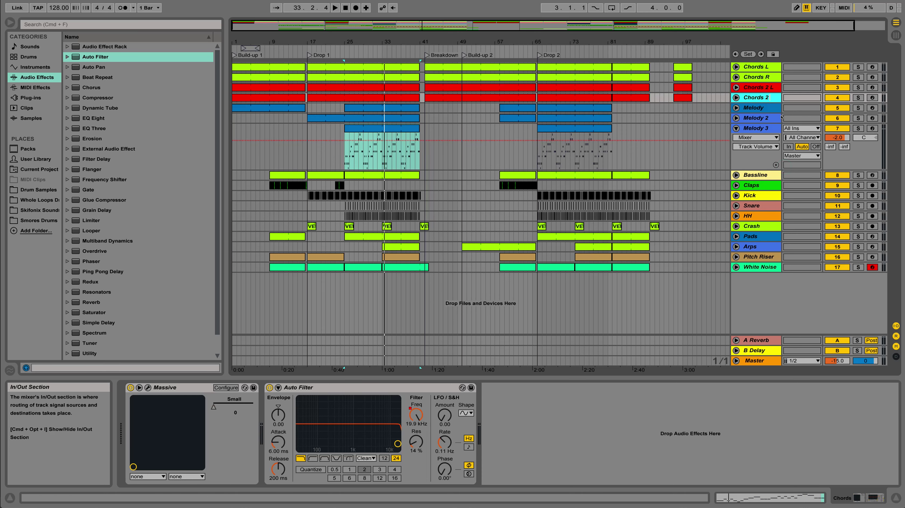
pyautogui.click(749, 110)
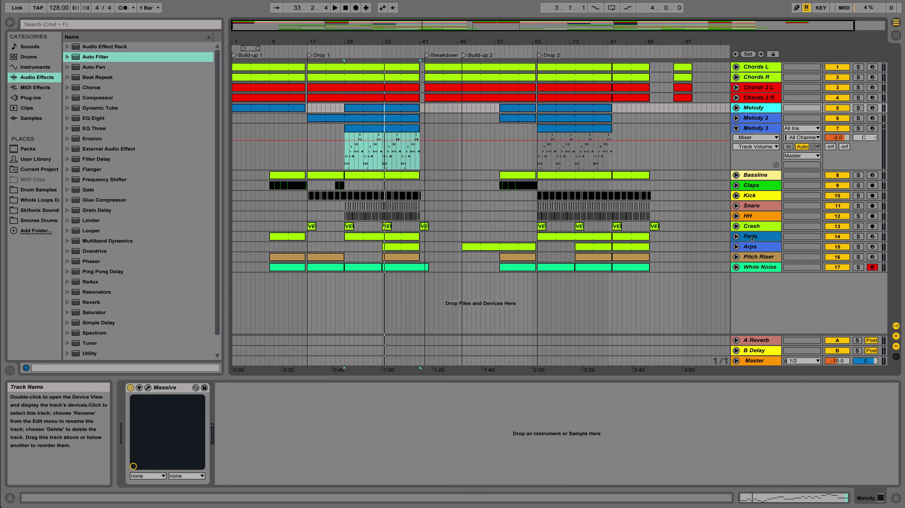
# Expand the Arps track and duplicate it
pyautogui.click(751, 246)
pyautogui.click(737, 247)
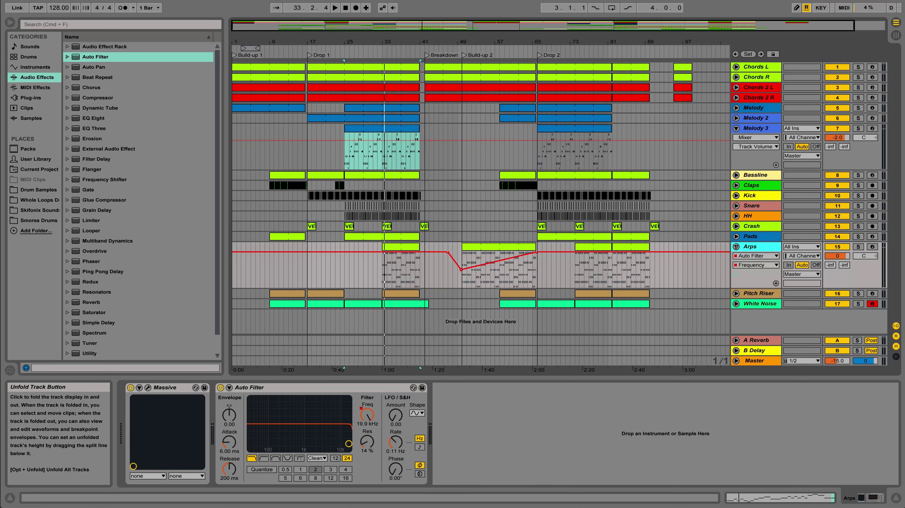
pyautogui.rightClick(750, 245)
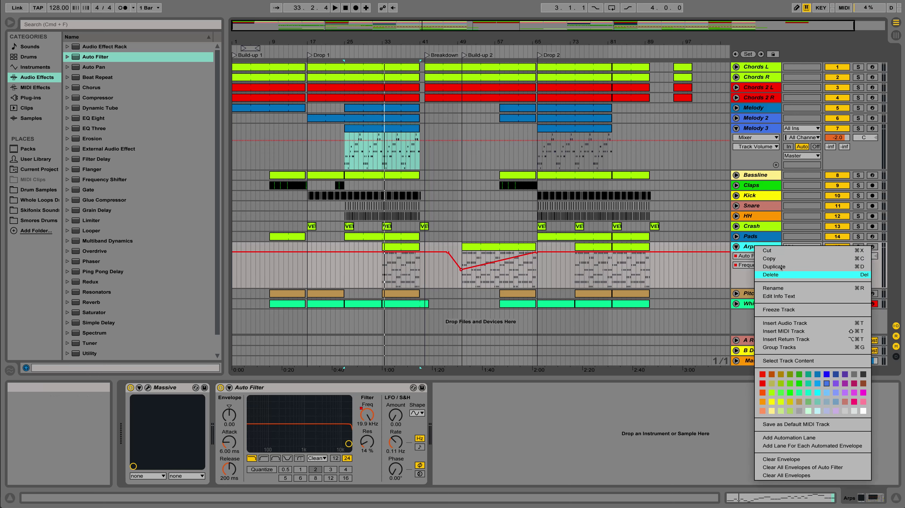
pyautogui.click(774, 264)
pyautogui.scroll(-2, 641, 285)
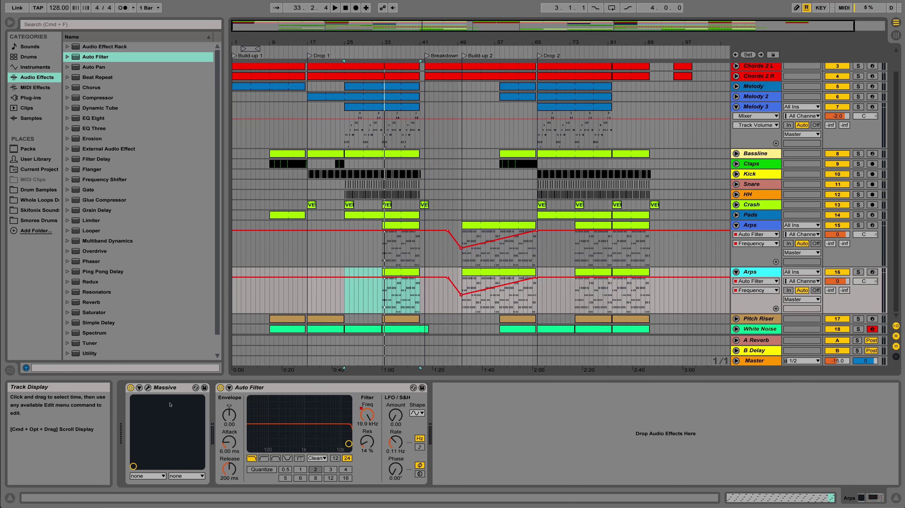
# Load the PL Bio preset into the copied track's Massive synth and close its window
pyautogui.click(148, 388)
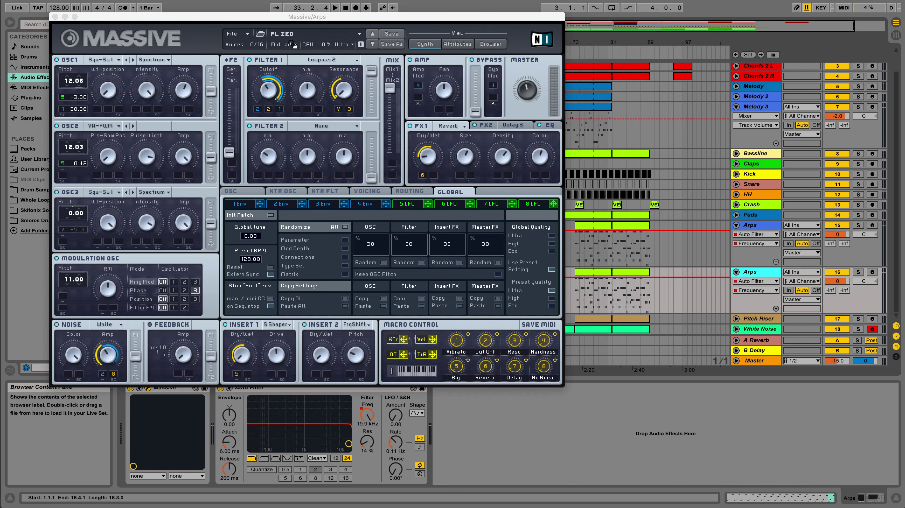
pyautogui.click(328, 36)
pyautogui.scroll(-15, 340, 293)
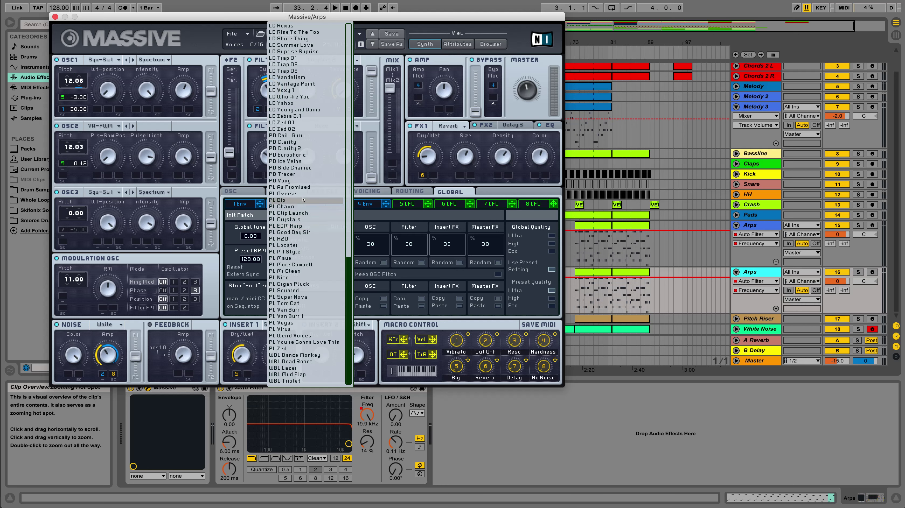
pyautogui.click(300, 200)
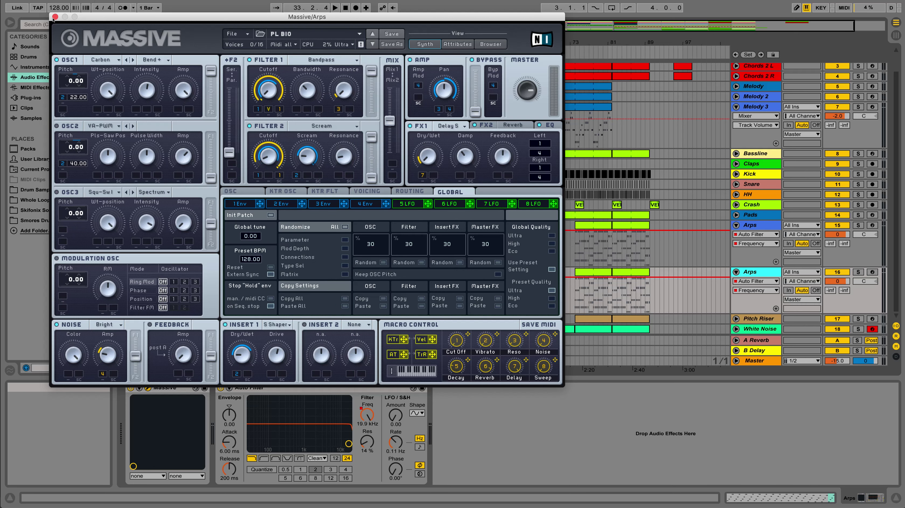
pyautogui.press('super+alt+p')
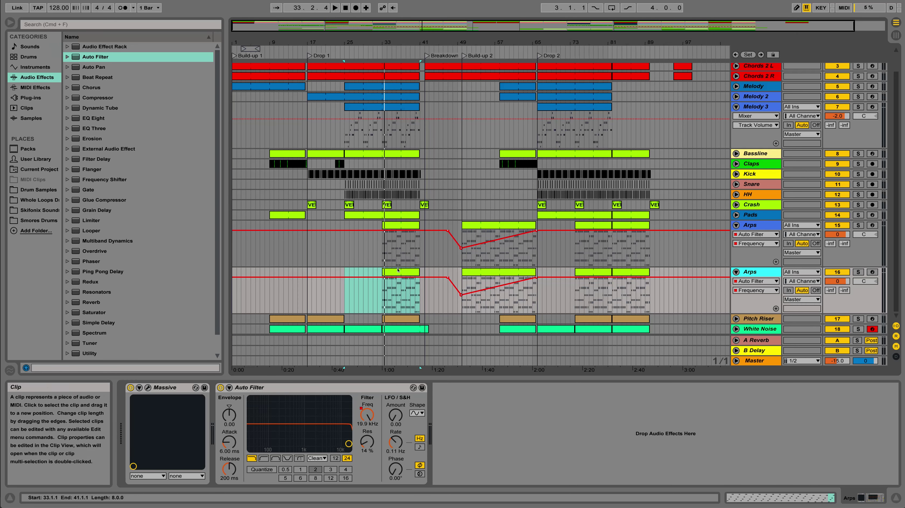
# Play the copied Arps clips at bars 33–41 and 73–81 and lower its volume to about -3 dB
pyautogui.click(390, 291)
pyautogui.click(596, 273)
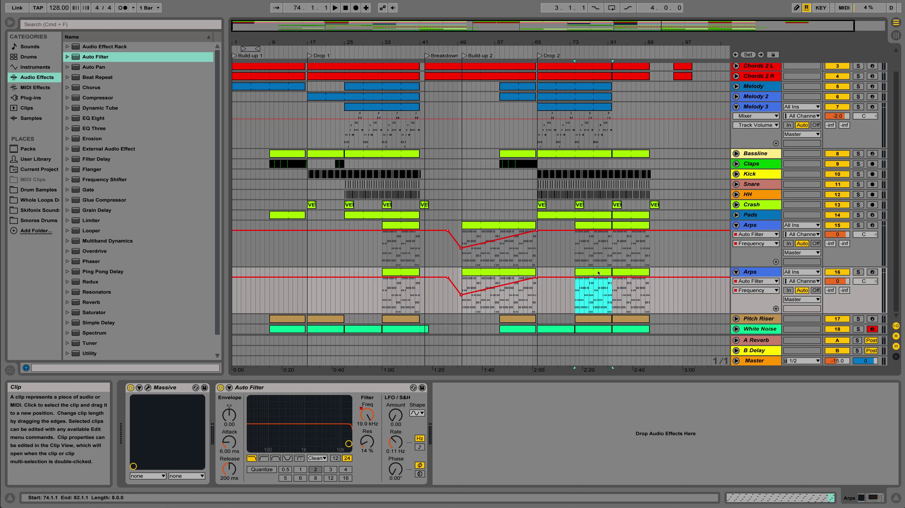
pyautogui.press('space')
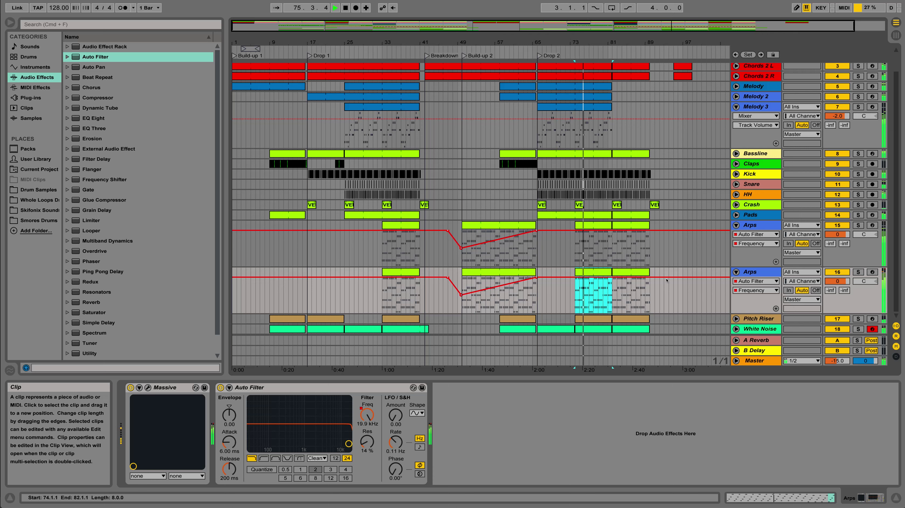
pyautogui.moveTo(835, 281); pyautogui.dragTo(834, 281)
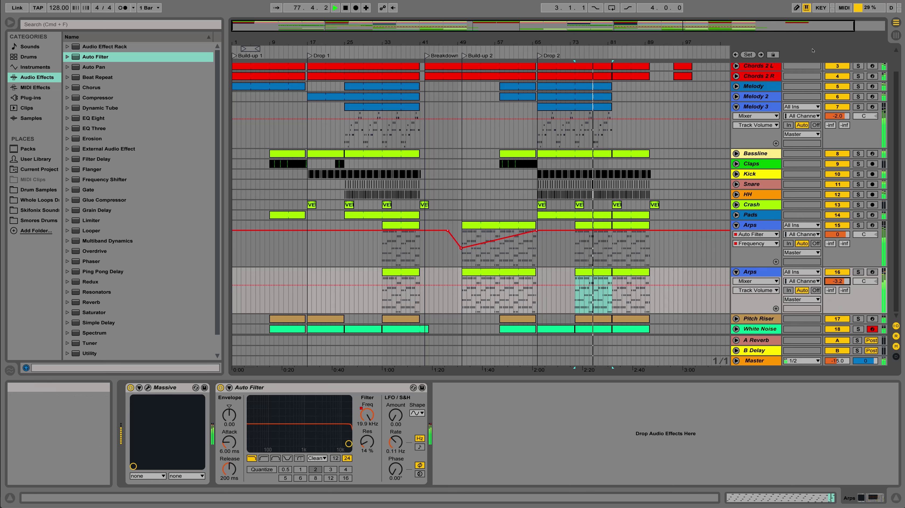
# Solo and unsolo the copied Arps, trim its volume to -3.6 dB, stop playback and collapse it
pyautogui.click(859, 273)
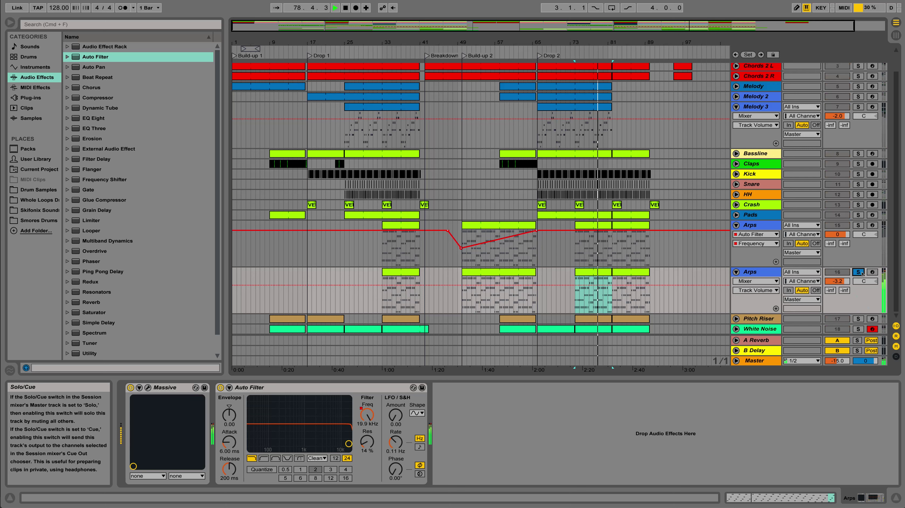
pyautogui.click(858, 273)
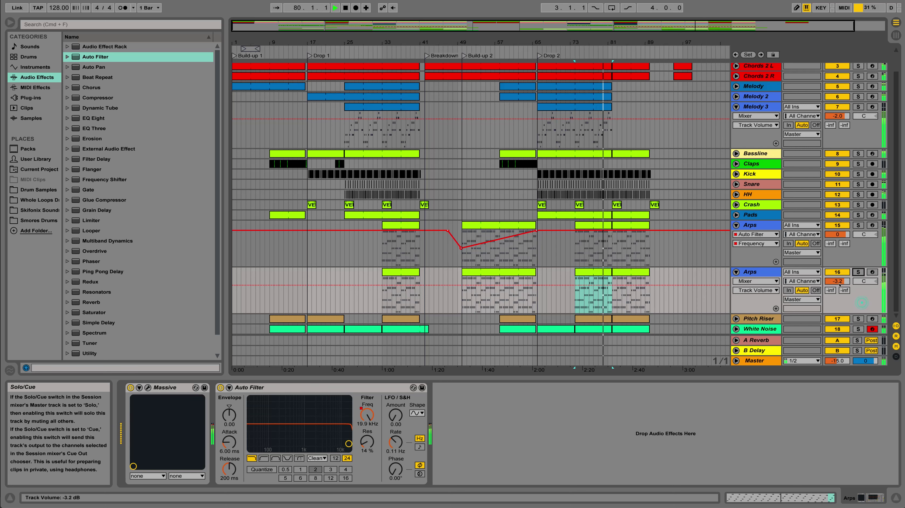
pyautogui.moveTo(839, 282); pyautogui.dragTo(838, 283)
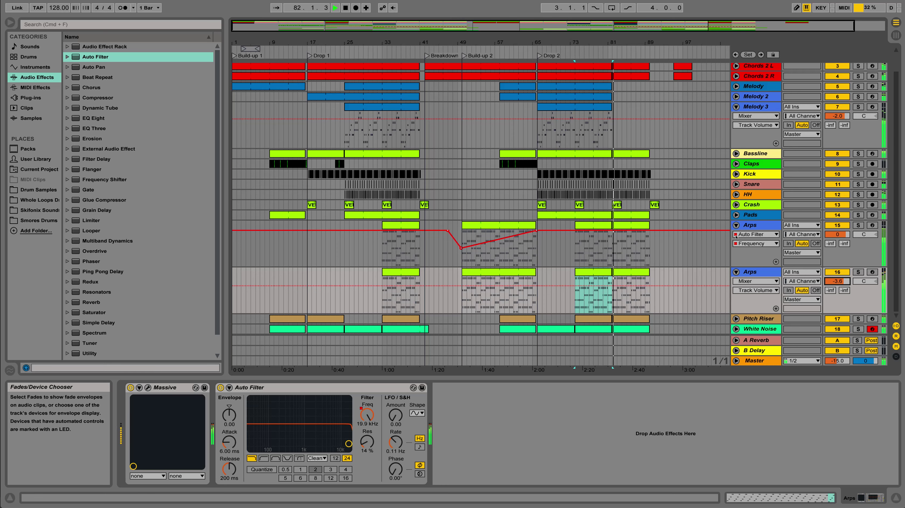
pyautogui.press('space')
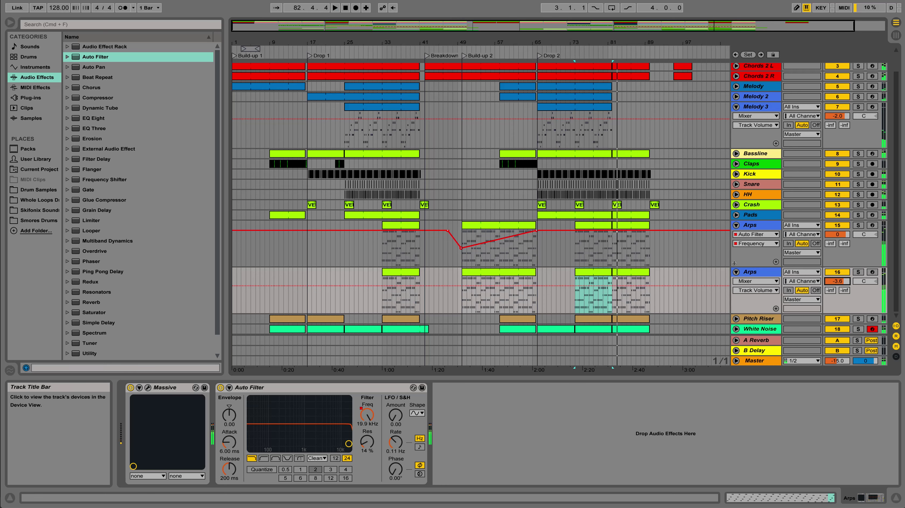
pyautogui.click(736, 272)
# Collapse the original Arps and Melody 3 tracks, then select the Chords L track
pyautogui.click(736, 247)
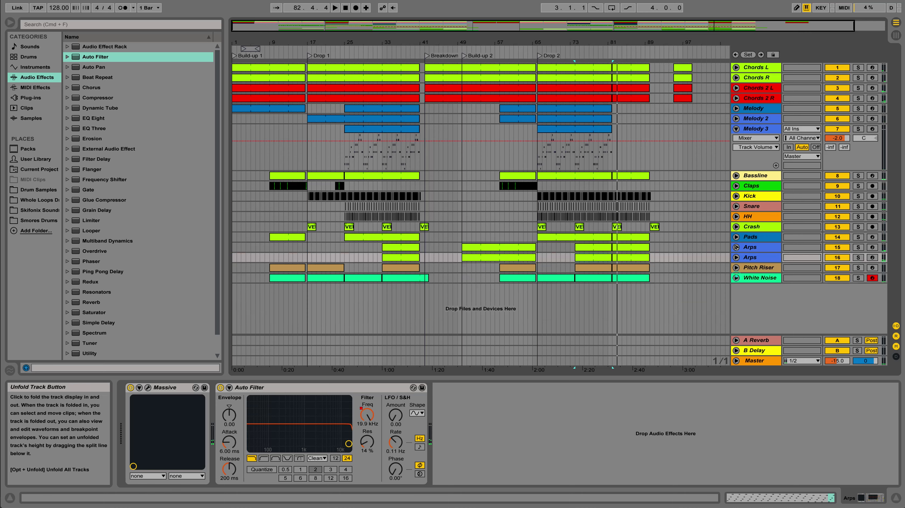
pyautogui.click(736, 129)
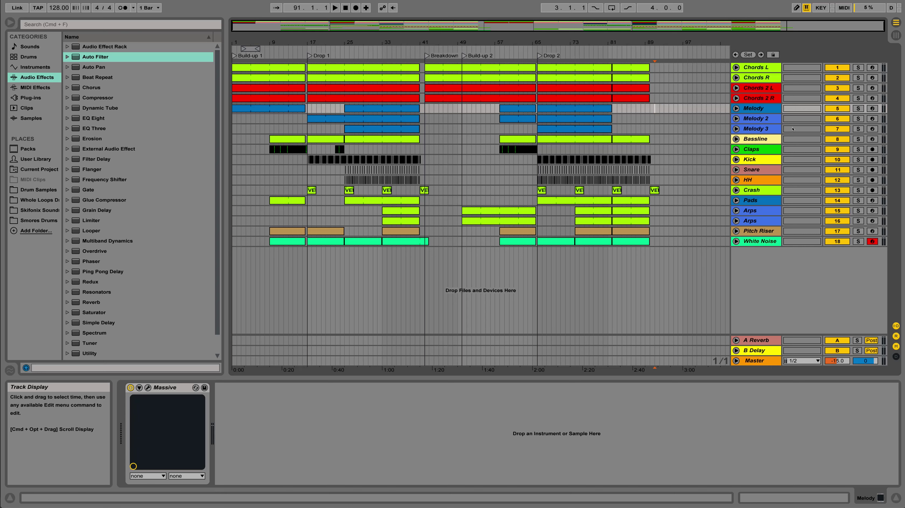
pyautogui.click(755, 129)
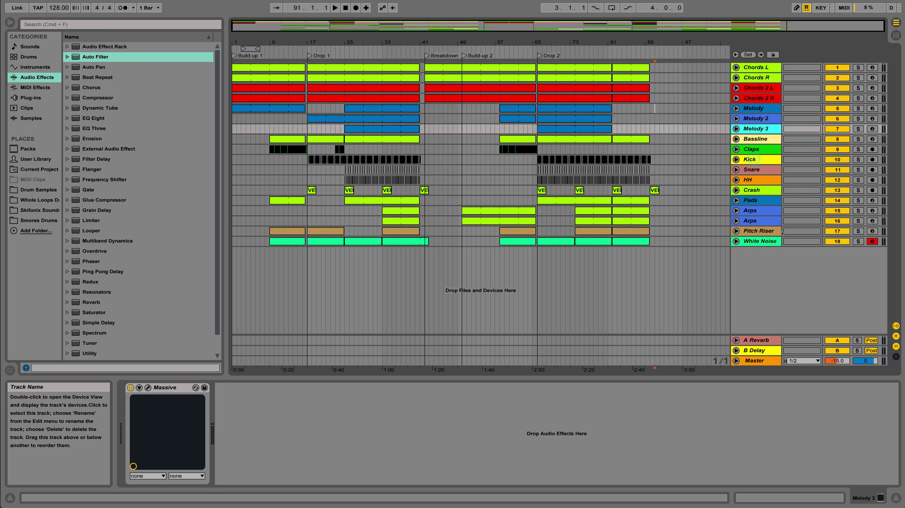
pyautogui.click(763, 221)
pyautogui.click(754, 68)
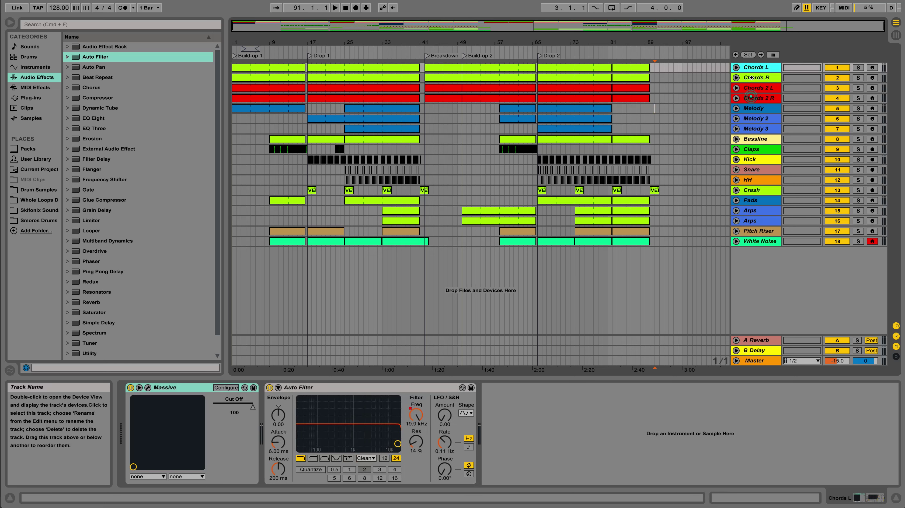